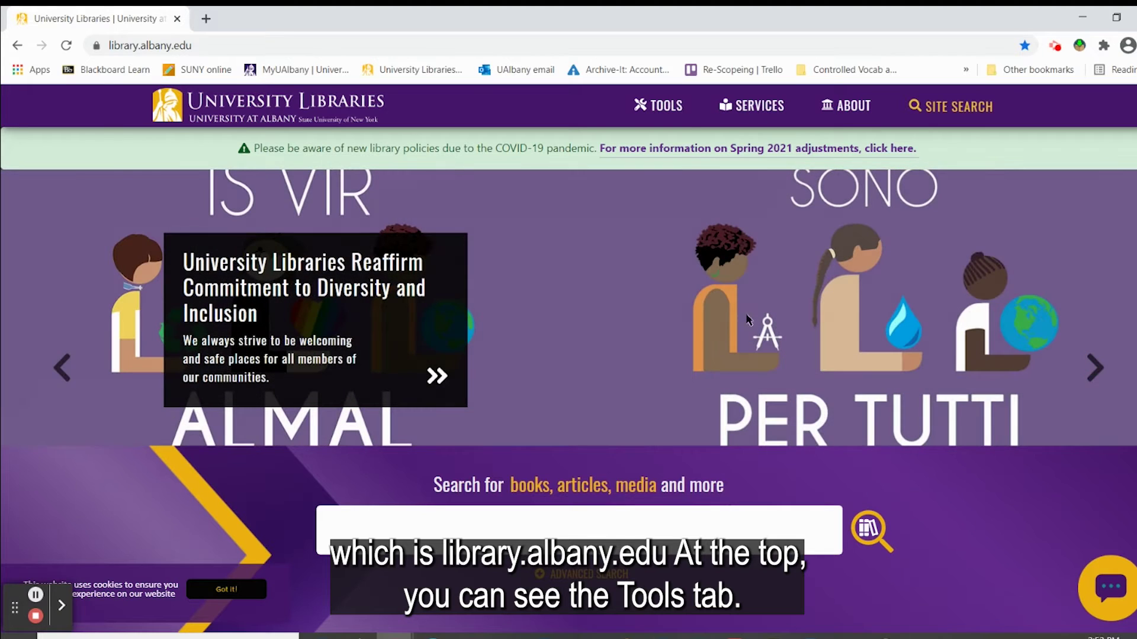
# Step: Open the library's search tools, then view the sticky note with the article citation and close it
pyautogui.click(677, 106)
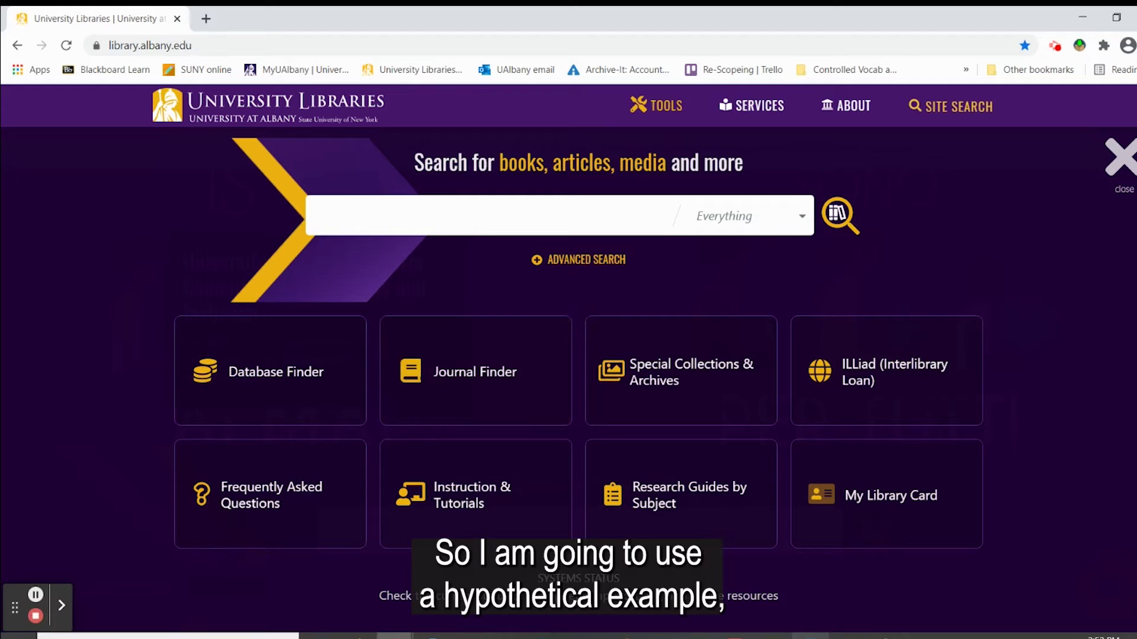
pyautogui.click(773, 637)
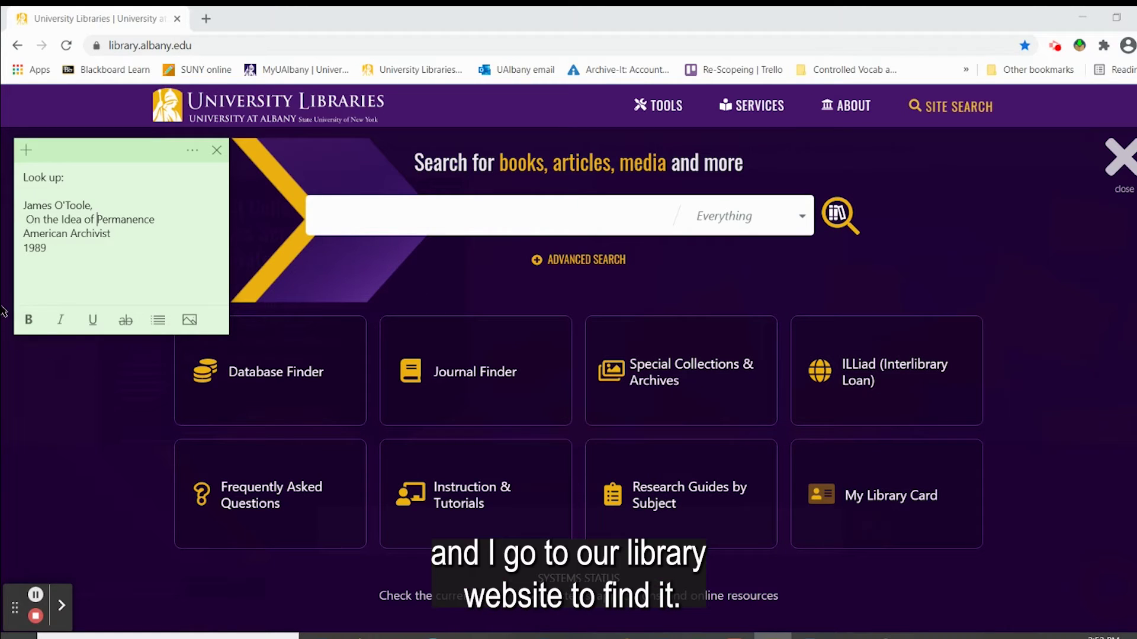
pyautogui.click(216, 151)
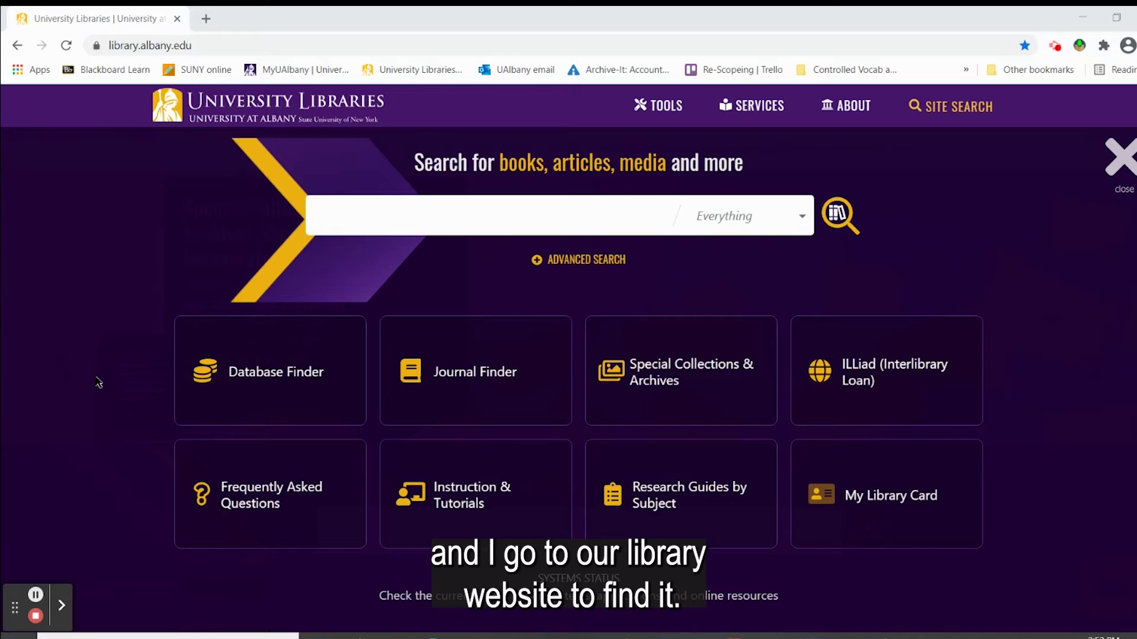
# Step: Open the Journal Finder and search for the journal title suggested as "The American archivist."
pyautogui.click(480, 374)
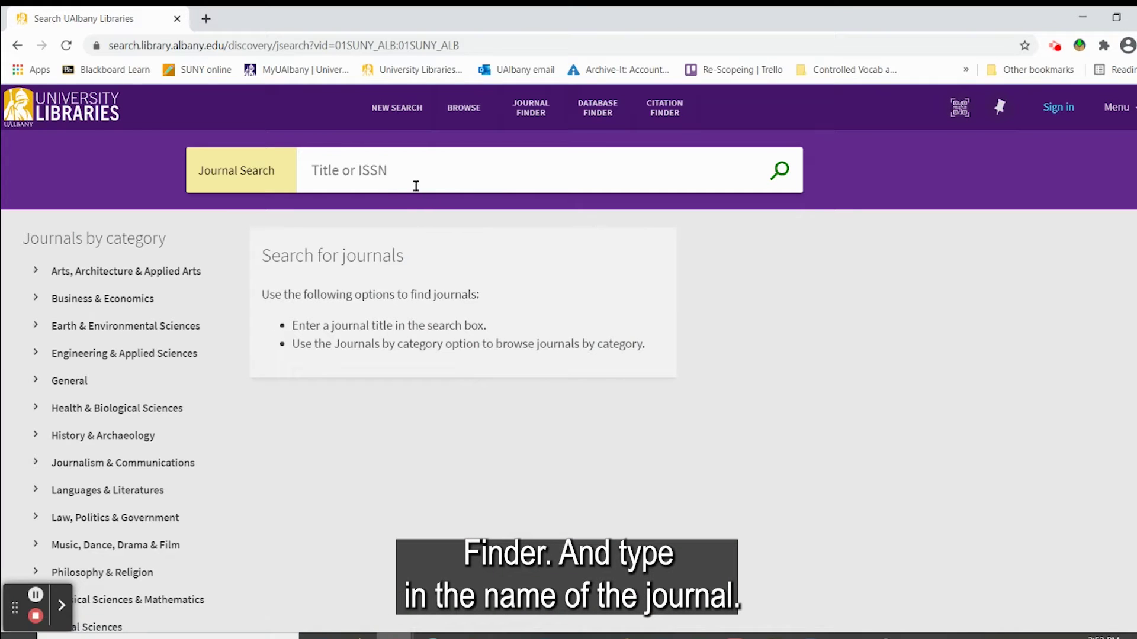
pyautogui.click(418, 175)
pyautogui.write('Th')
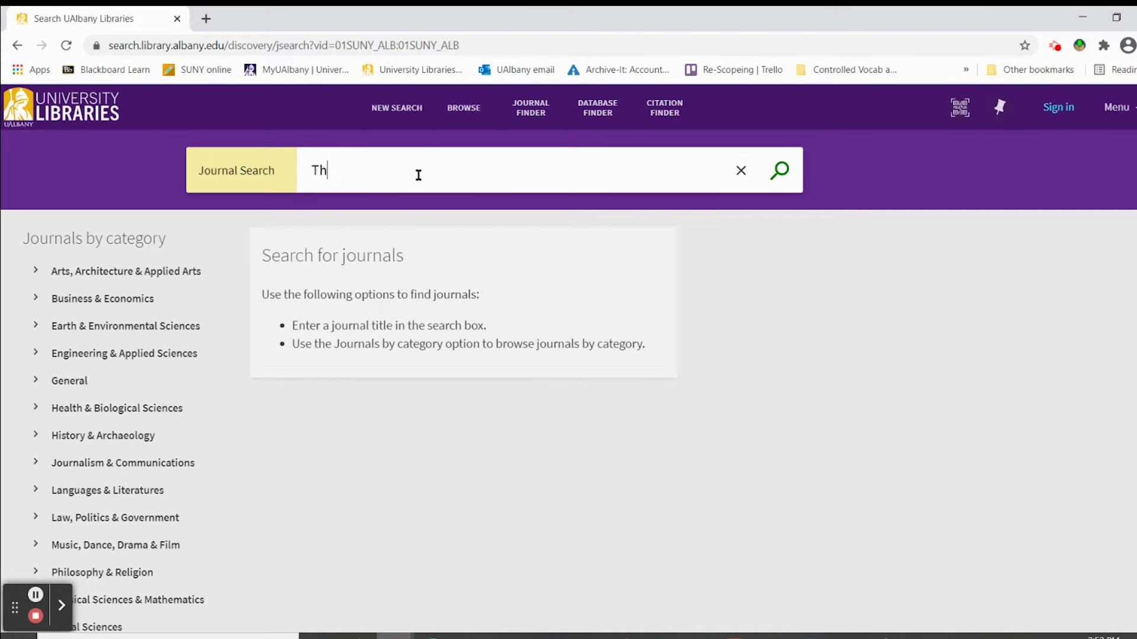
pyautogui.write('e American Archi')
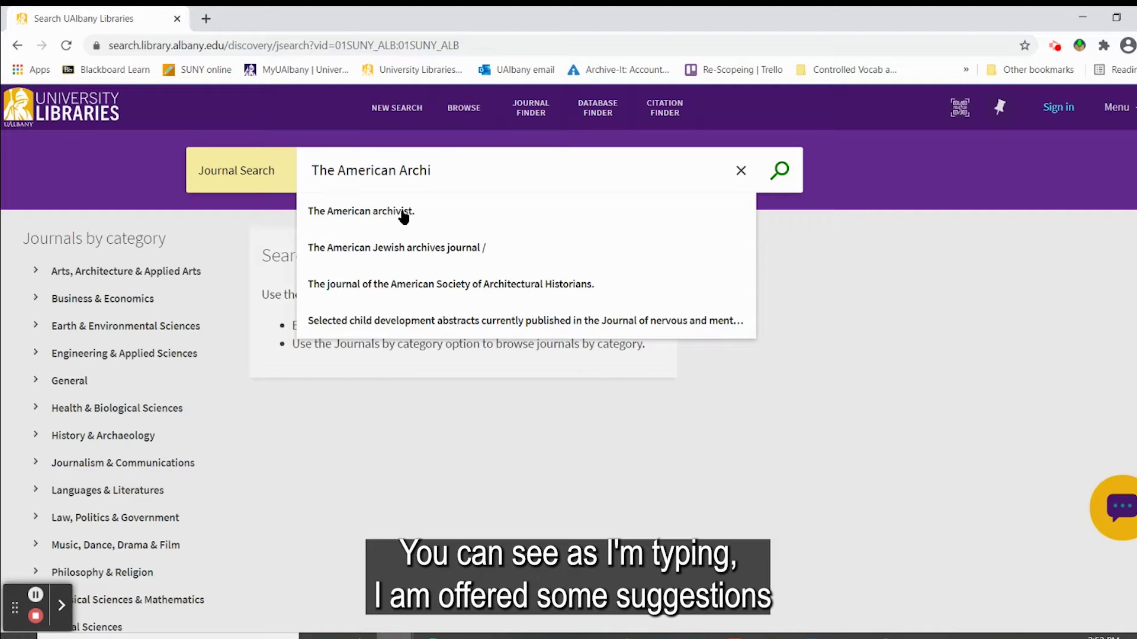
pyautogui.click(403, 214)
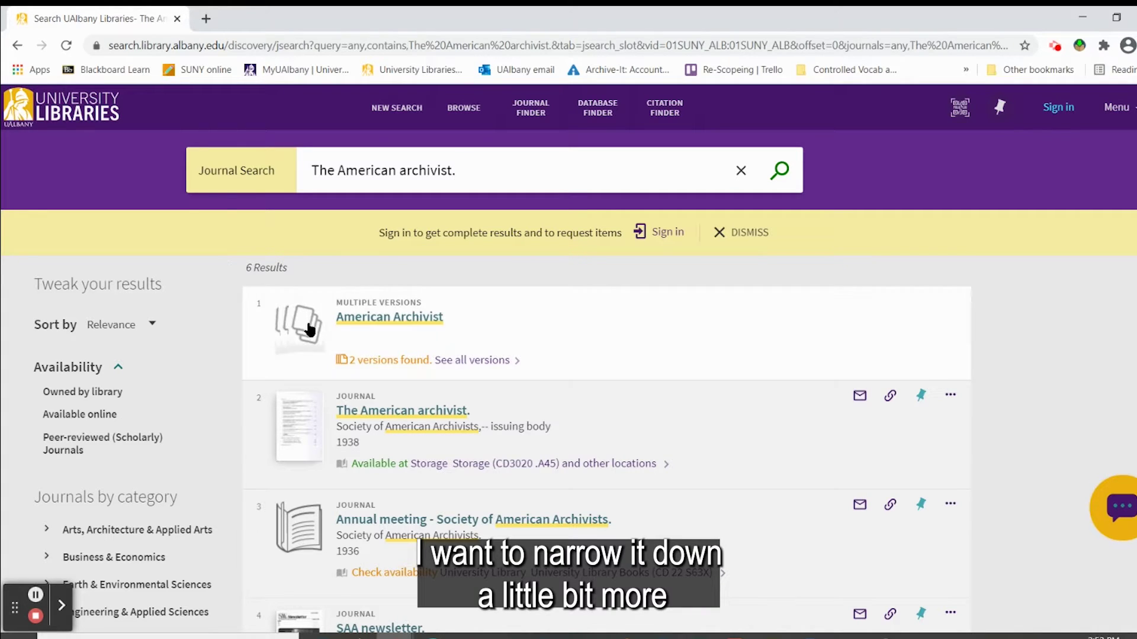
# Step: Filter the journal results to show only titles that are Available online
pyautogui.scroll(-5, 380, 374)
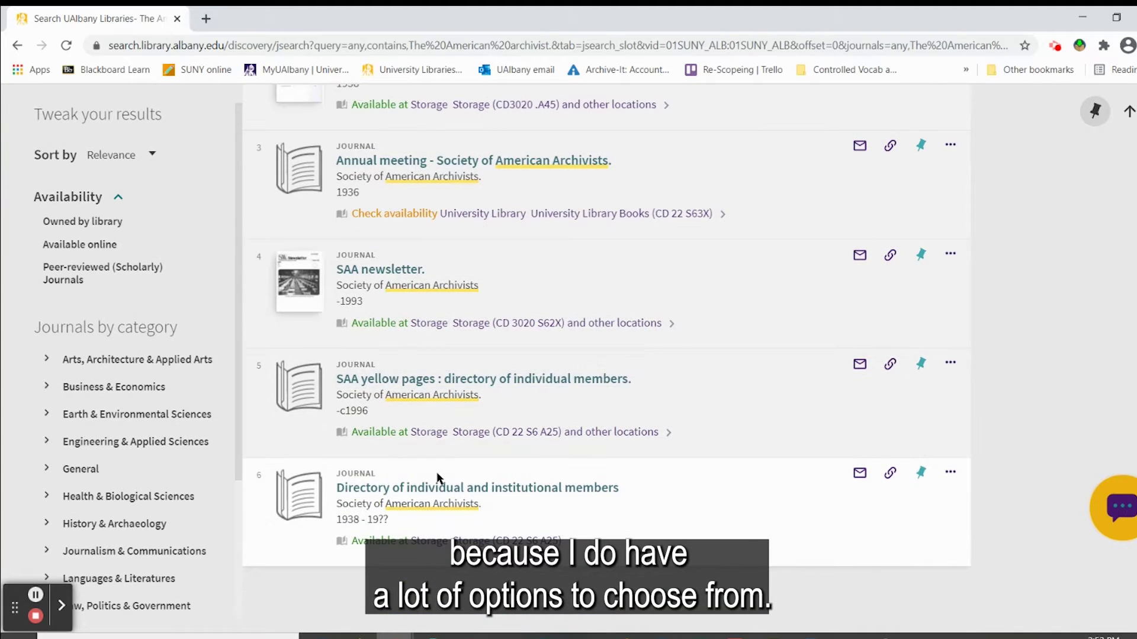
pyautogui.scroll(5, 437, 473)
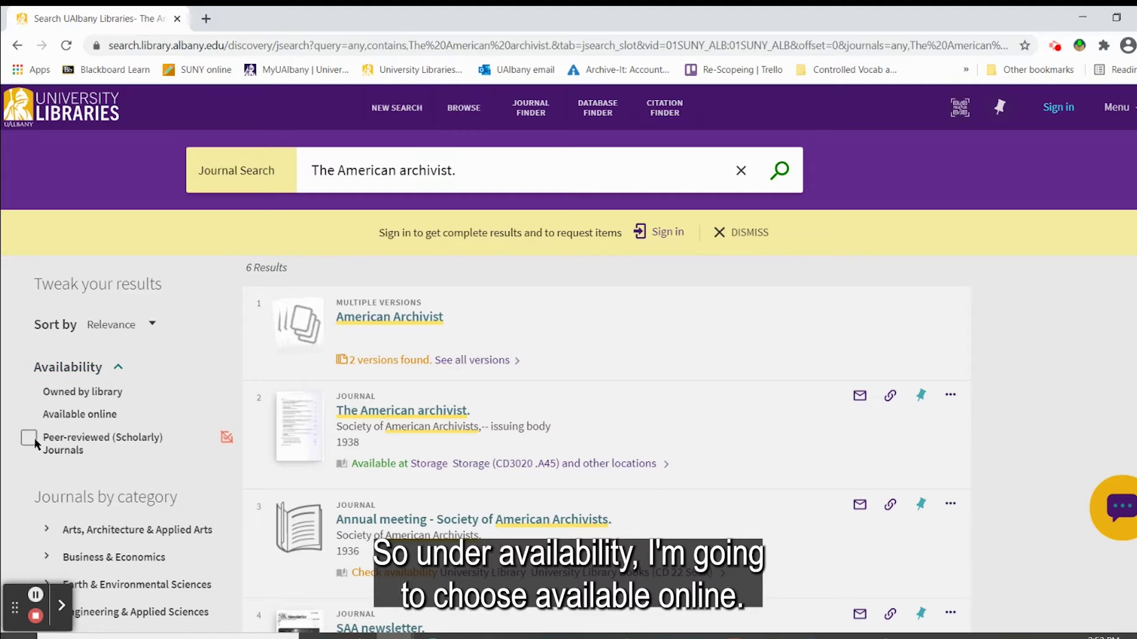
pyautogui.click(30, 418)
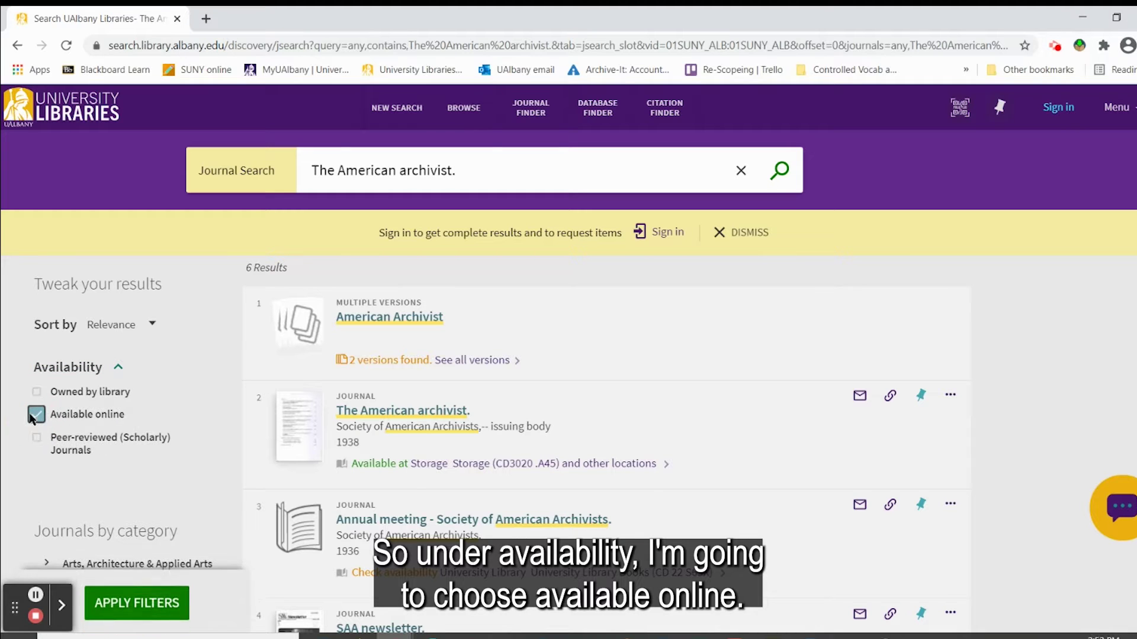
pyautogui.click(165, 602)
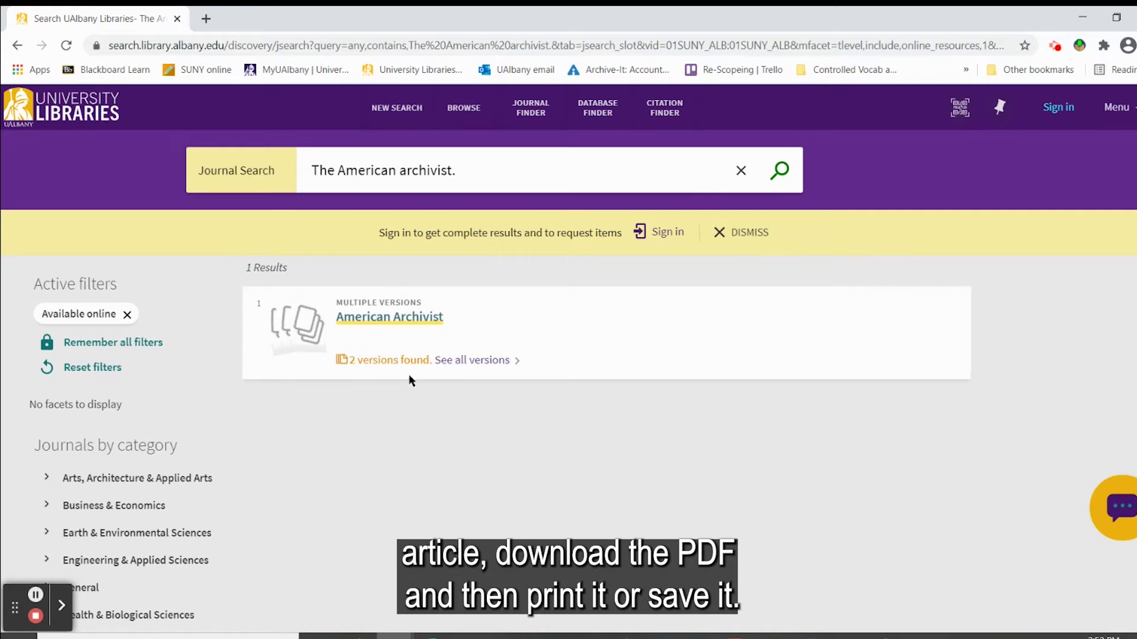
# Step: List all versions of American Archivist, open the 2013 record's online access, and review the range of issue years
pyautogui.click(387, 363)
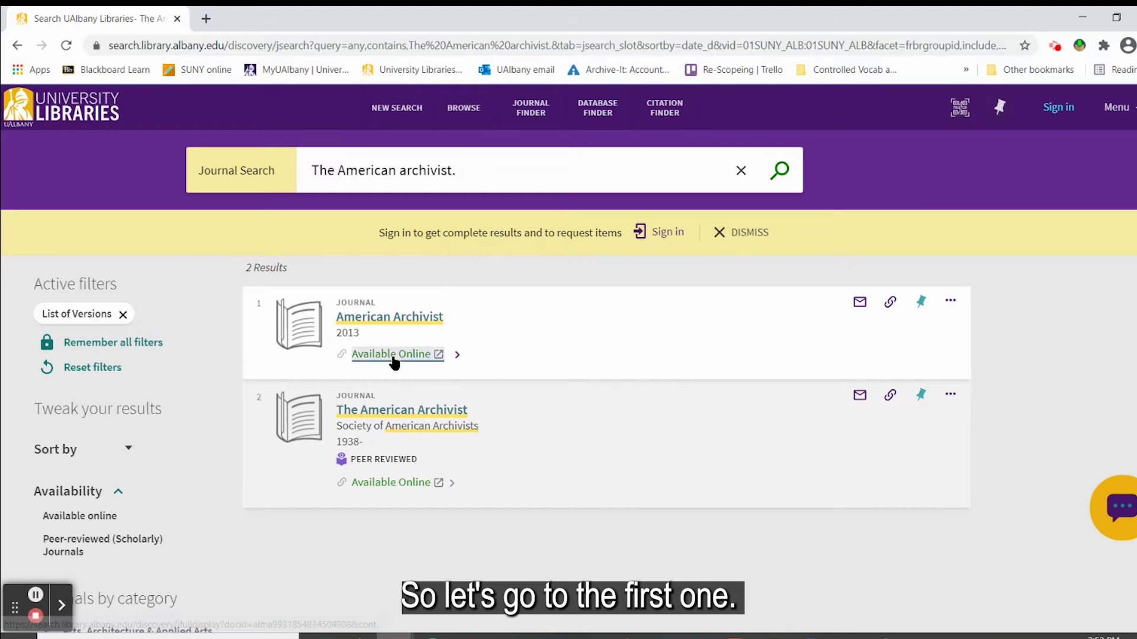
pyautogui.click(392, 355)
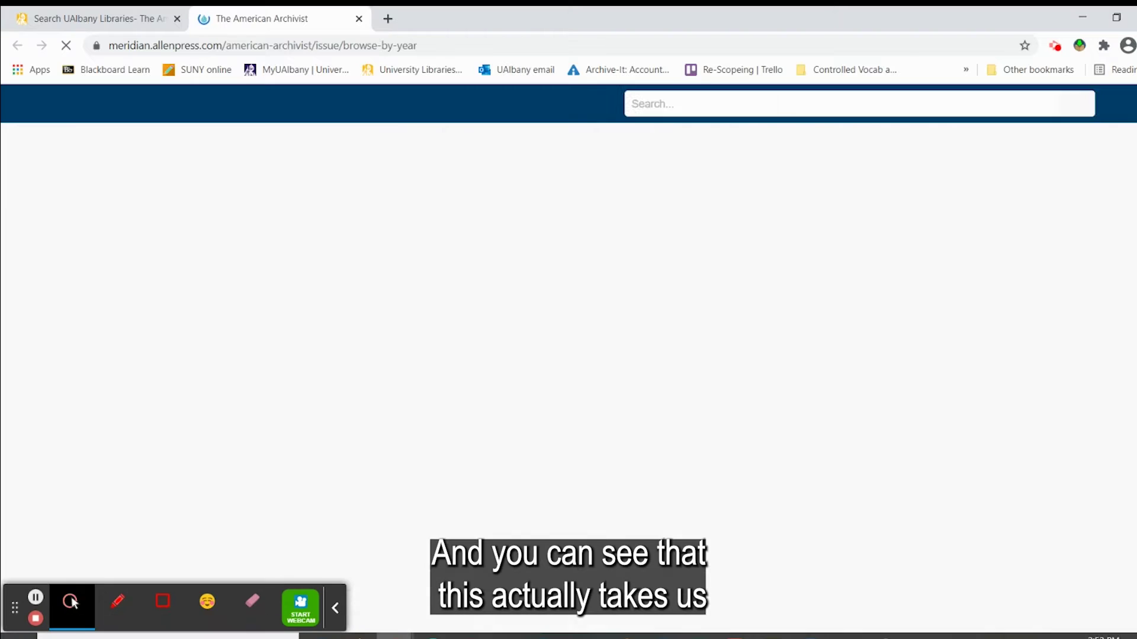
pyautogui.click(335, 608)
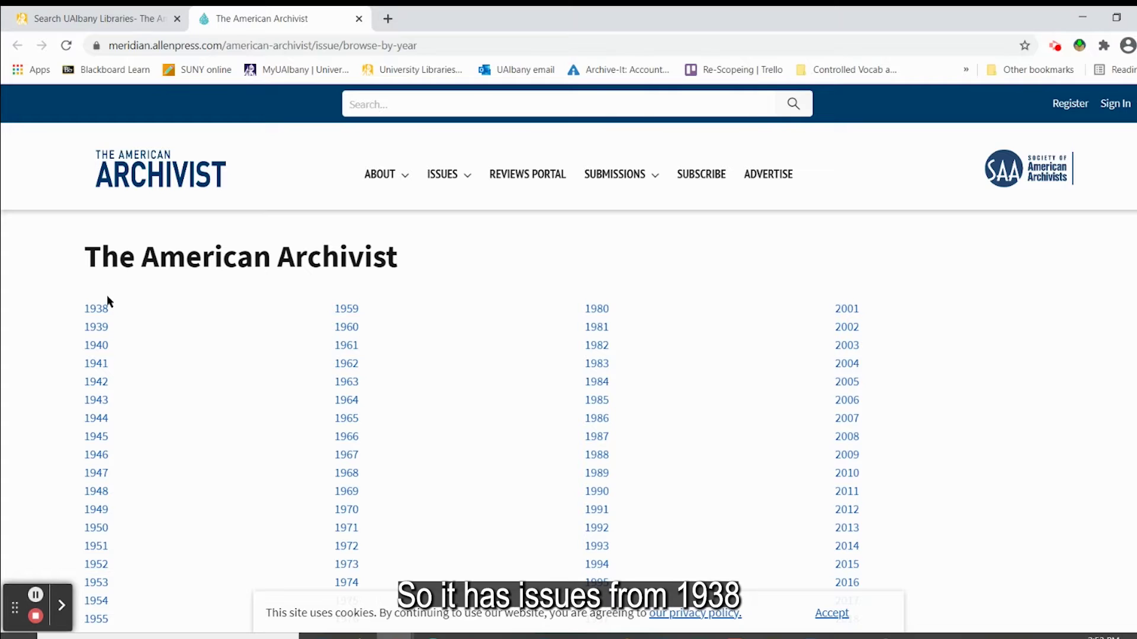
pyautogui.scroll(-5, 1046, 388)
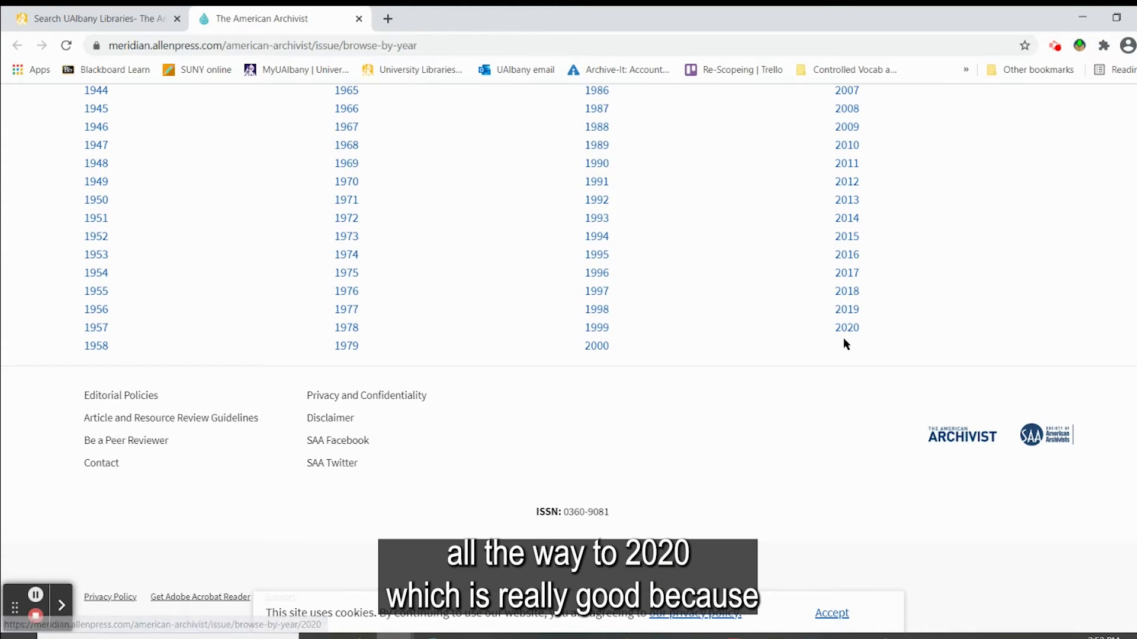
# Step: Return to the library results, open the peer-reviewed 1938- version online, and check its coverage dates on JSTOR
pyautogui.click(95, 18)
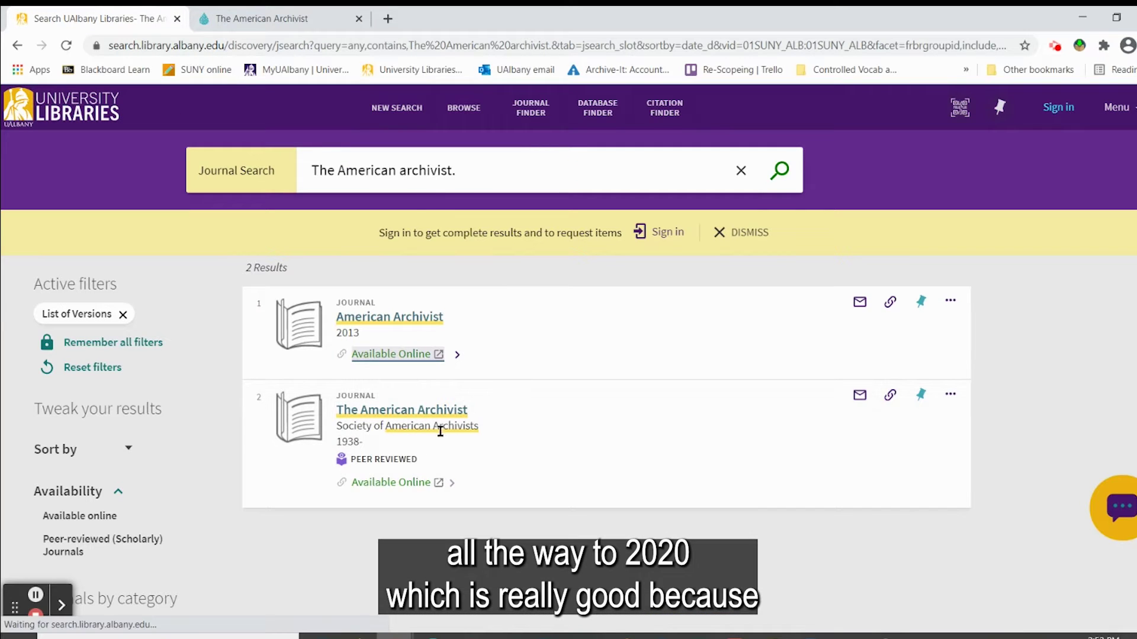
pyautogui.click(400, 481)
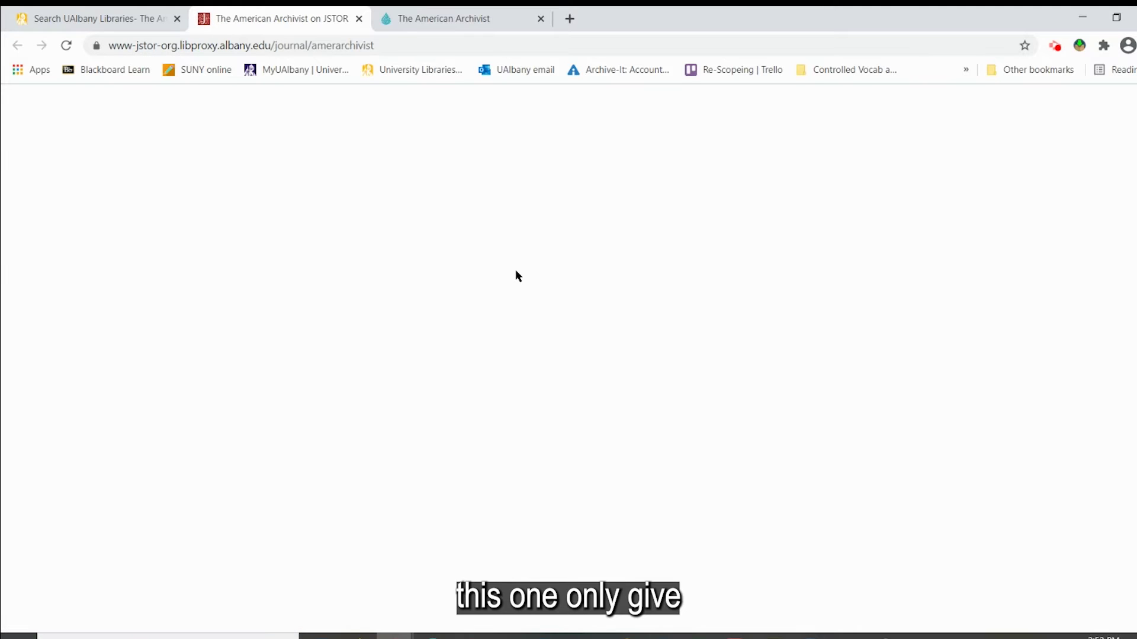
pyautogui.scroll(-3, 391, 456)
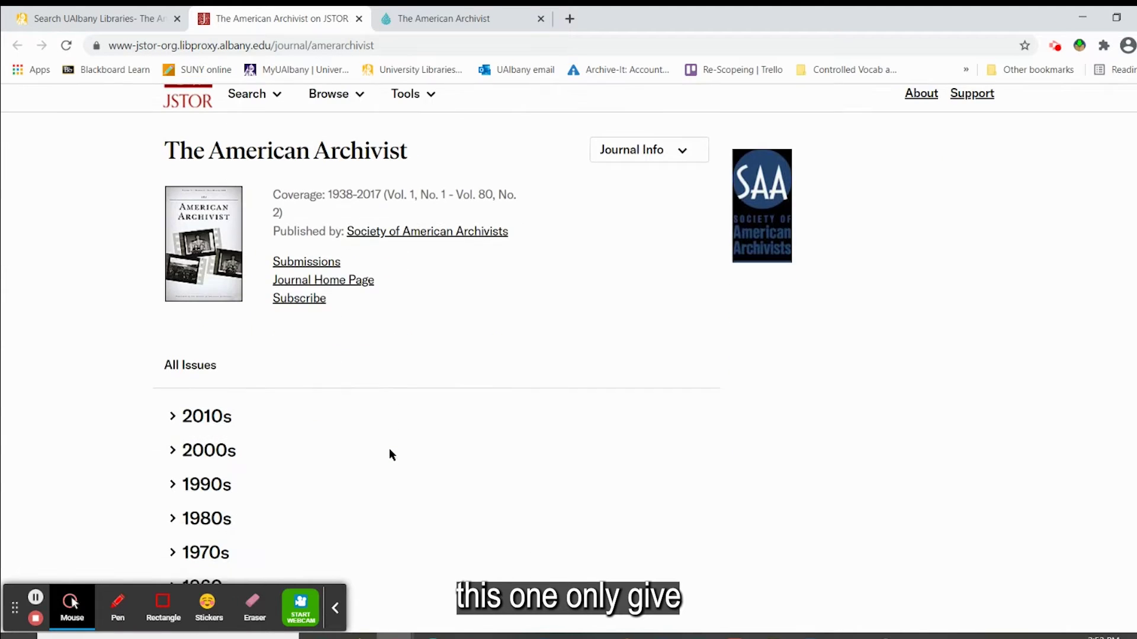
pyautogui.click(183, 419)
pyautogui.scroll(-1, 496, 406)
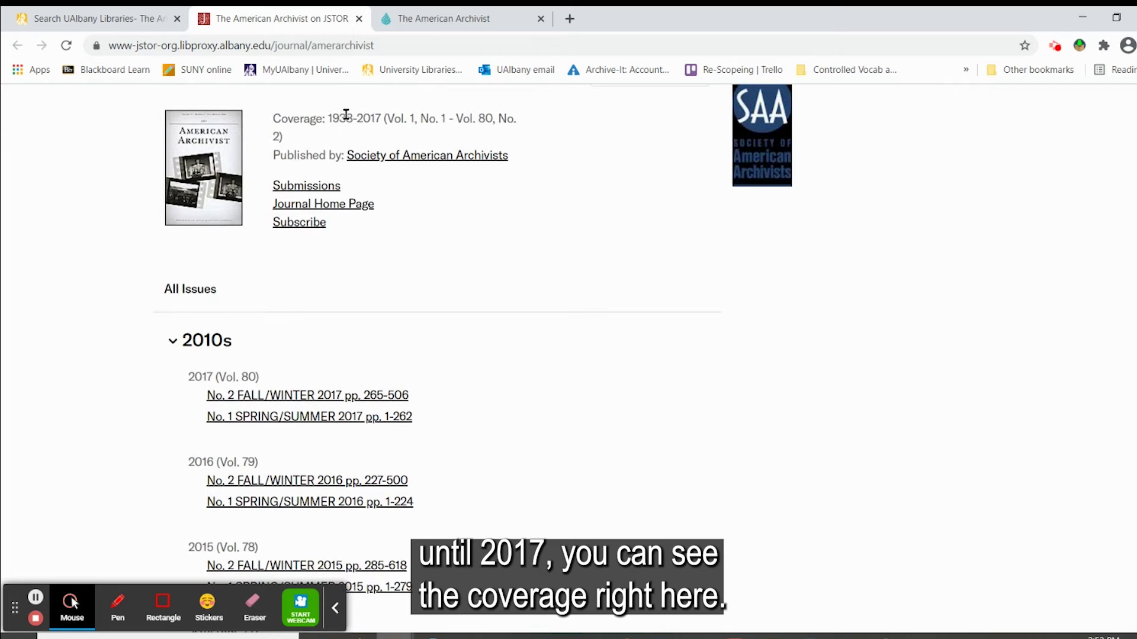
pyautogui.moveTo(274, 118); pyautogui.dragTo(393, 118)
pyautogui.click(561, 267)
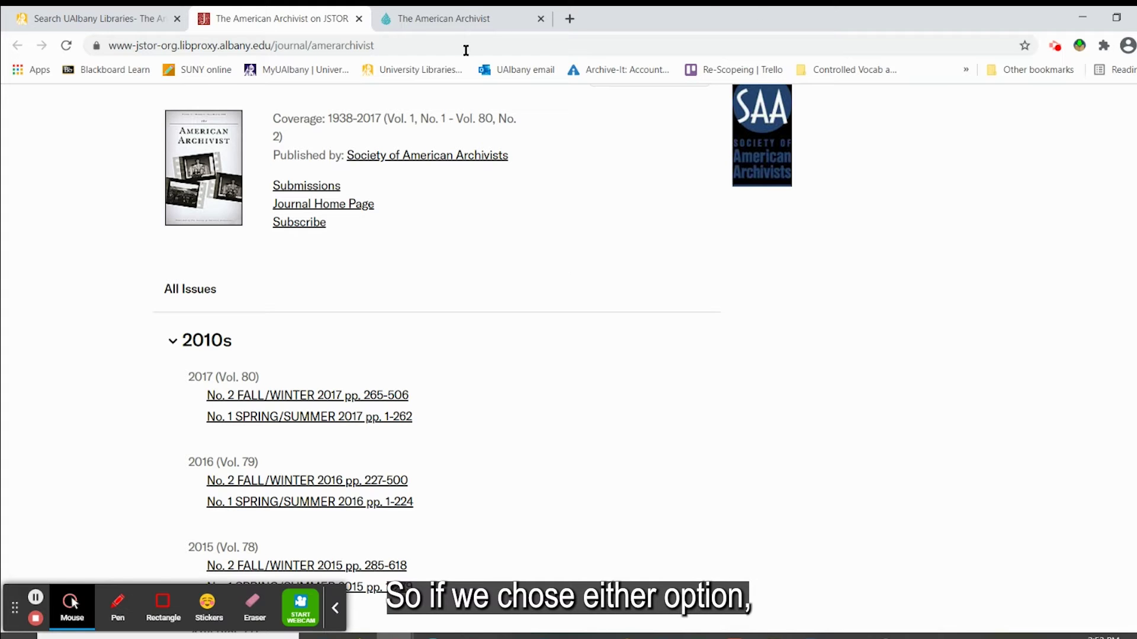
# Step: Compare the issue years on The American Archivist's own site with the coverage offered on JSTOR
pyautogui.click(434, 13)
pyautogui.scroll(5, 474, 227)
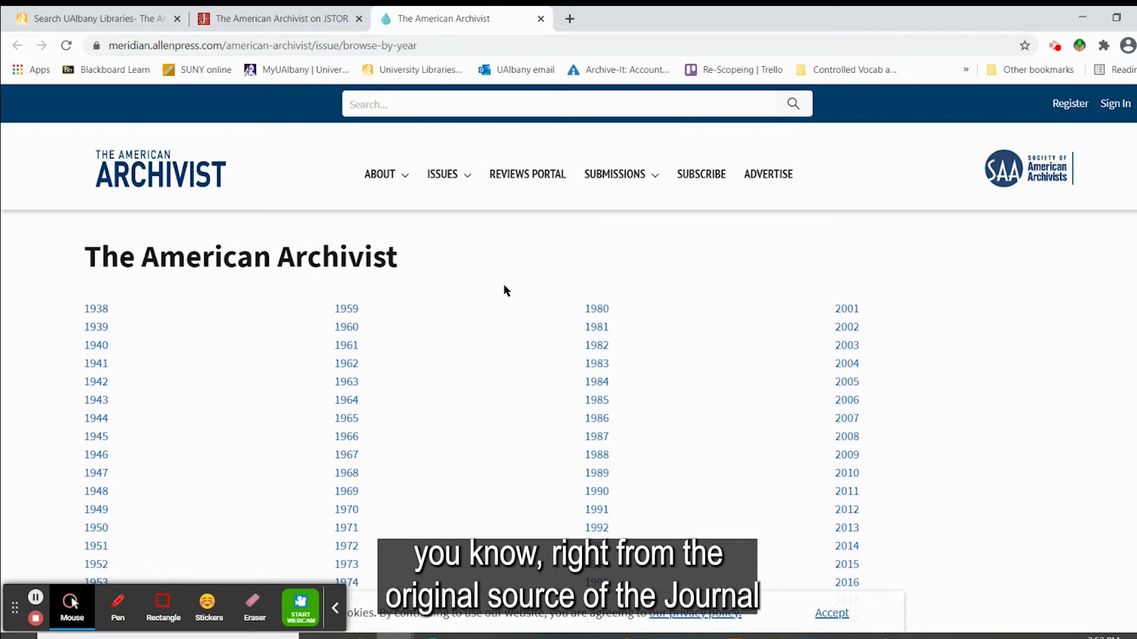
pyautogui.click(272, 13)
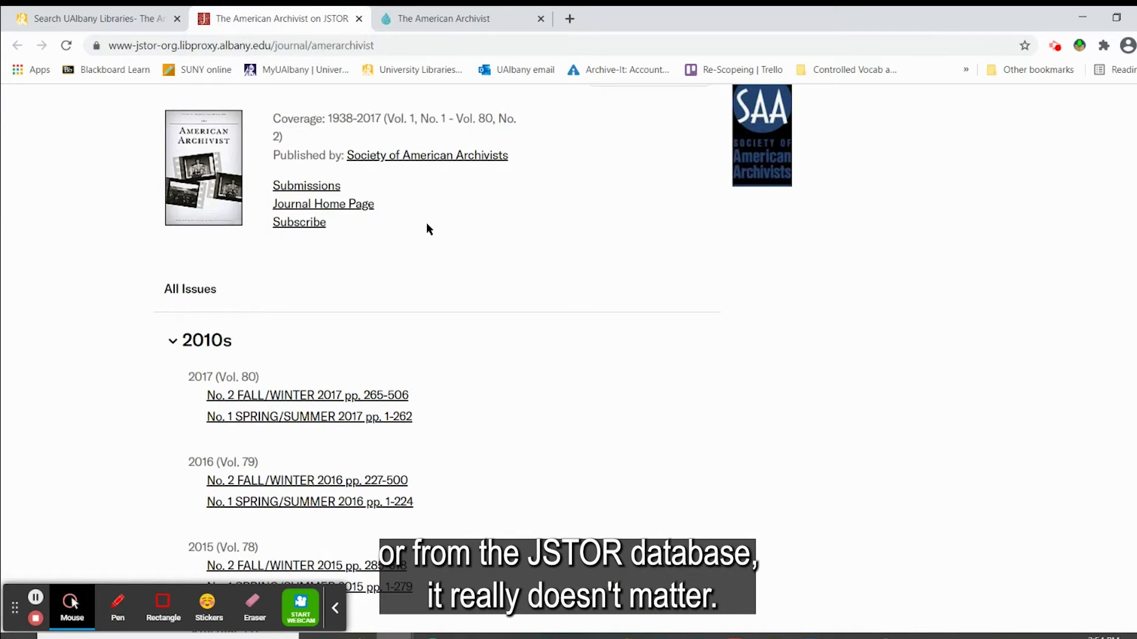
pyautogui.scroll(4, 496, 294)
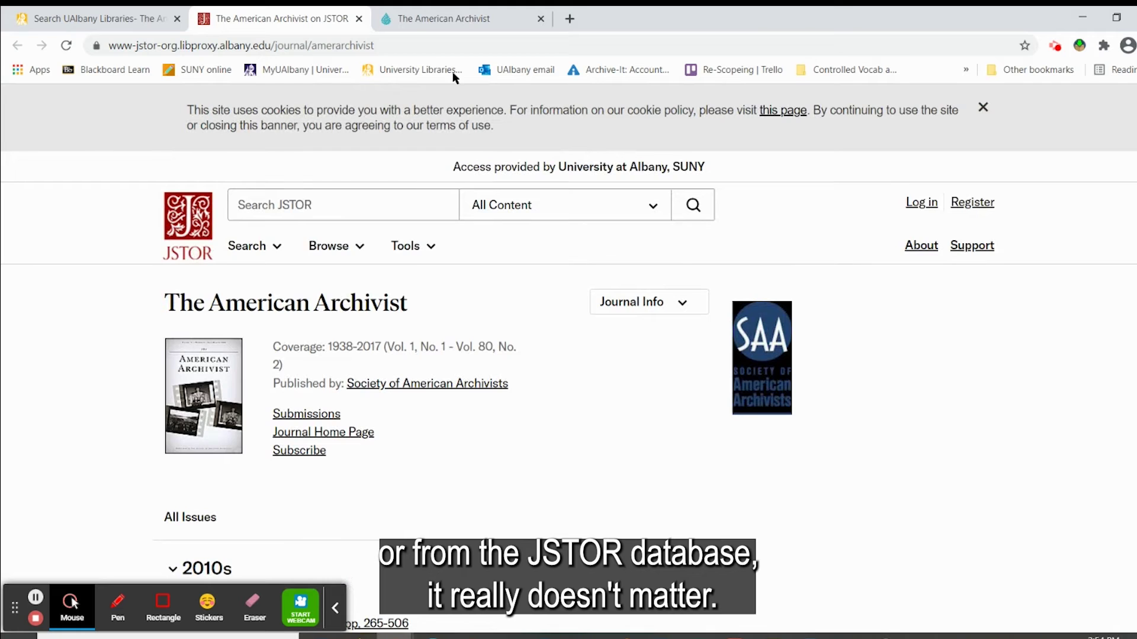
pyautogui.click(450, 18)
pyautogui.scroll(-5, 1057, 375)
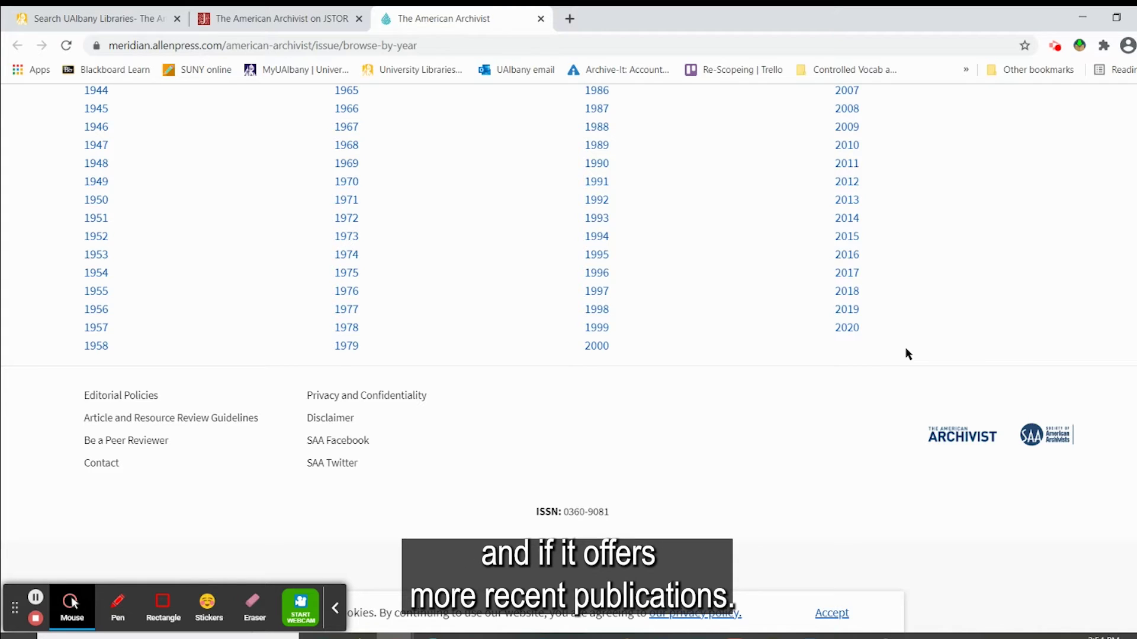
# Step: Return to the journal's JSTOR page, collapse the 2010s issues, and expand the 1980s to view the 1989 issues
pyautogui.click(274, 21)
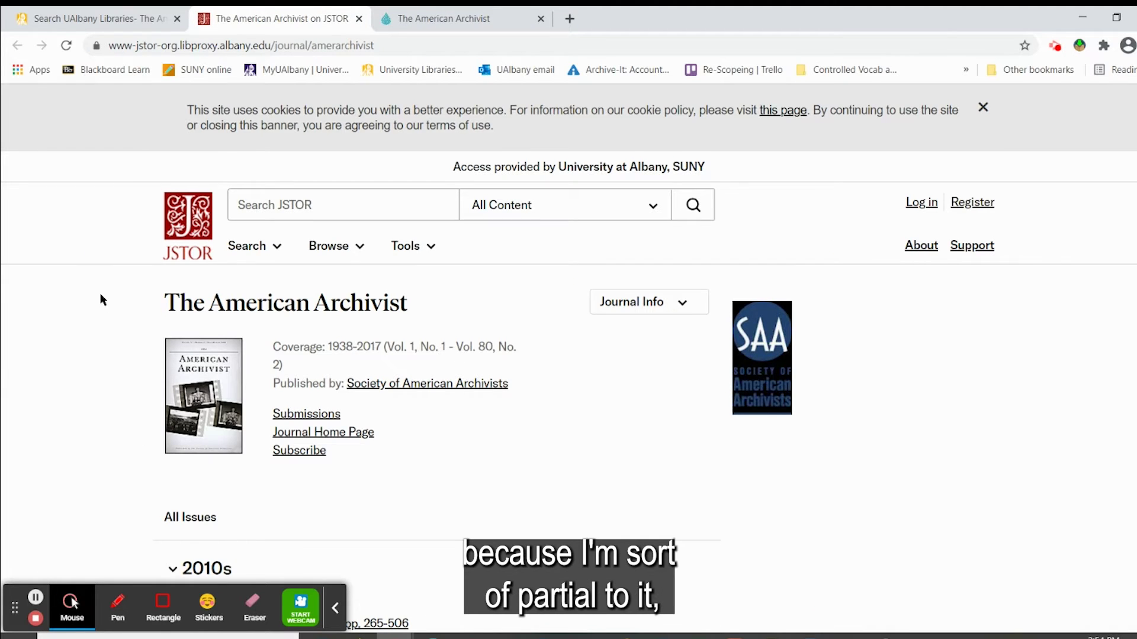
pyautogui.scroll(-5, 95, 299)
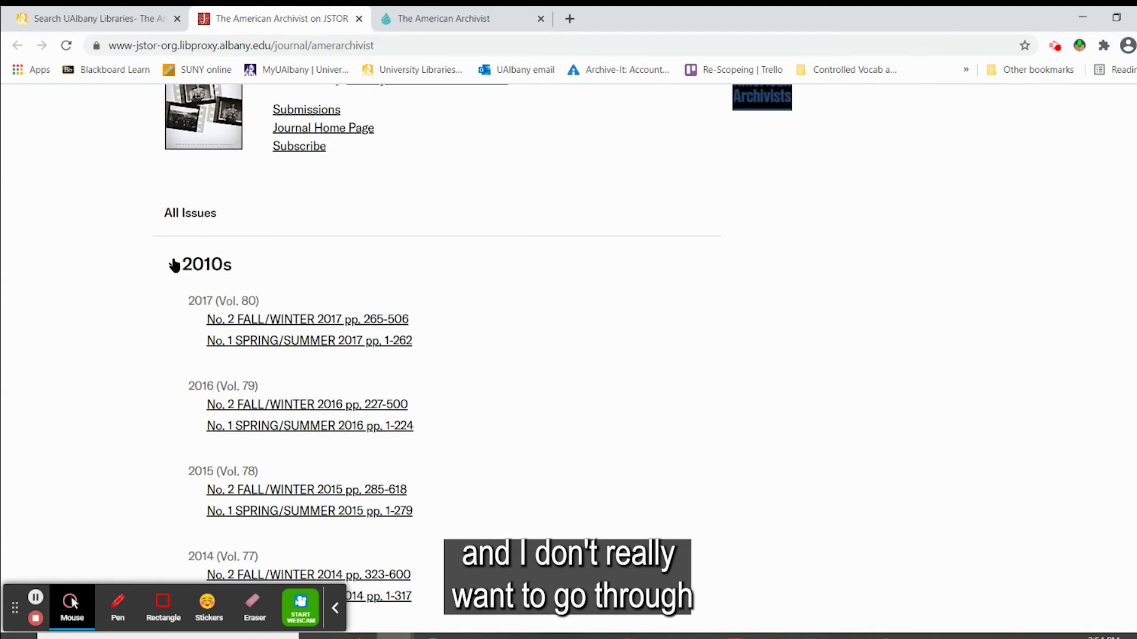
pyautogui.click(173, 264)
pyautogui.click(177, 366)
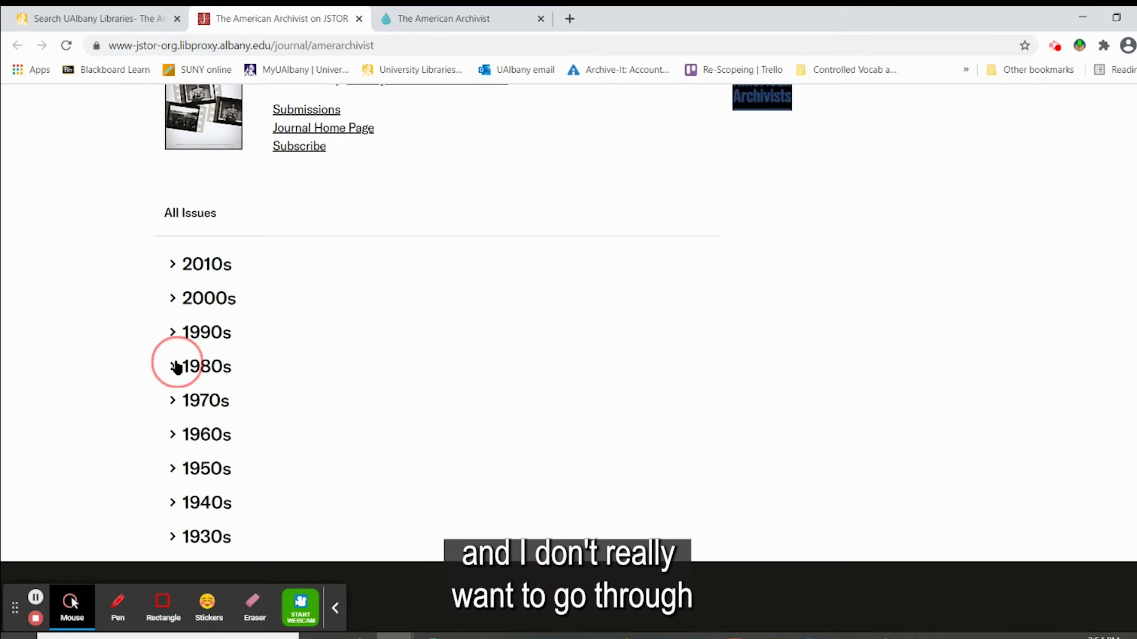
pyautogui.scroll(-1, 355, 385)
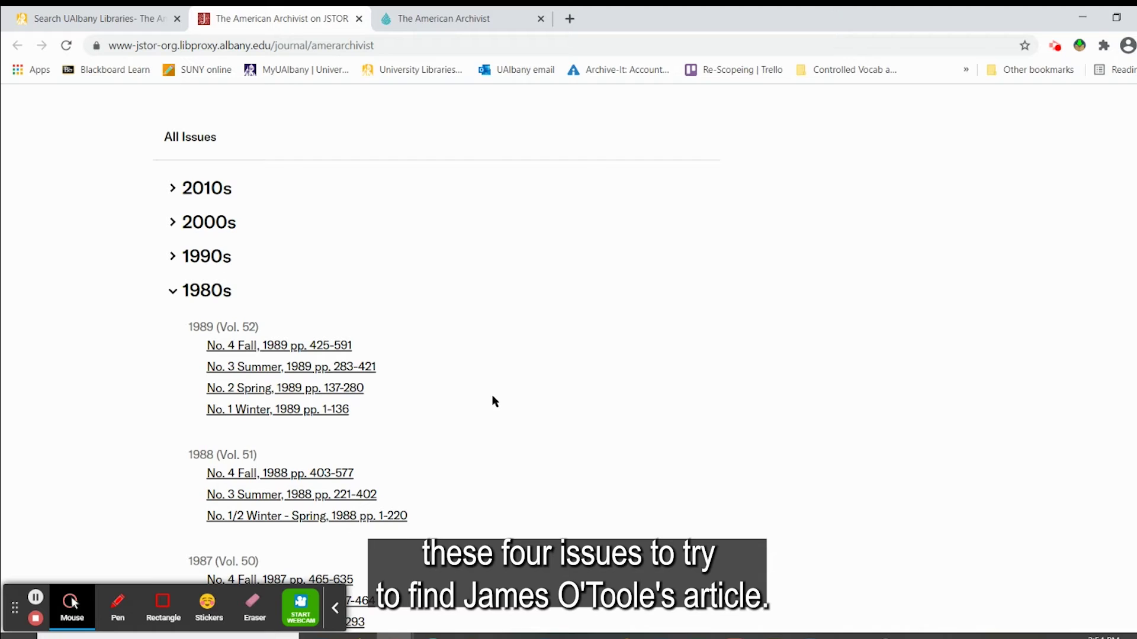
# Step: Open JSTOR's Advanced Search and review its keyword, item type, language, publication date and journal title fields
pyautogui.scroll(6, 492, 399)
pyautogui.moveTo(264, 251)
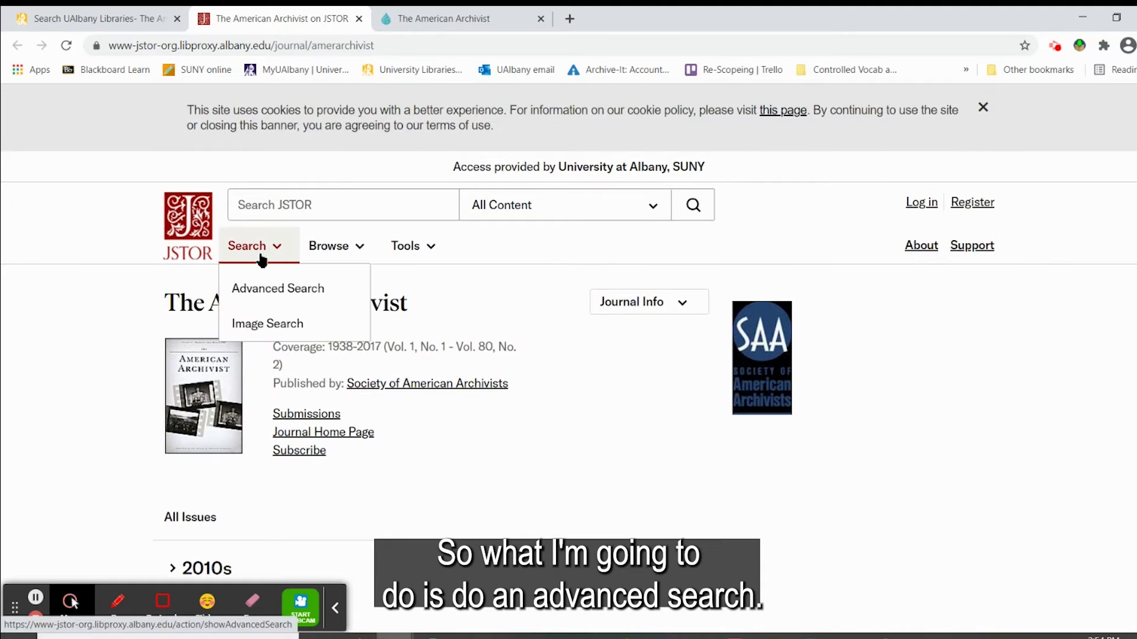
pyautogui.click(261, 289)
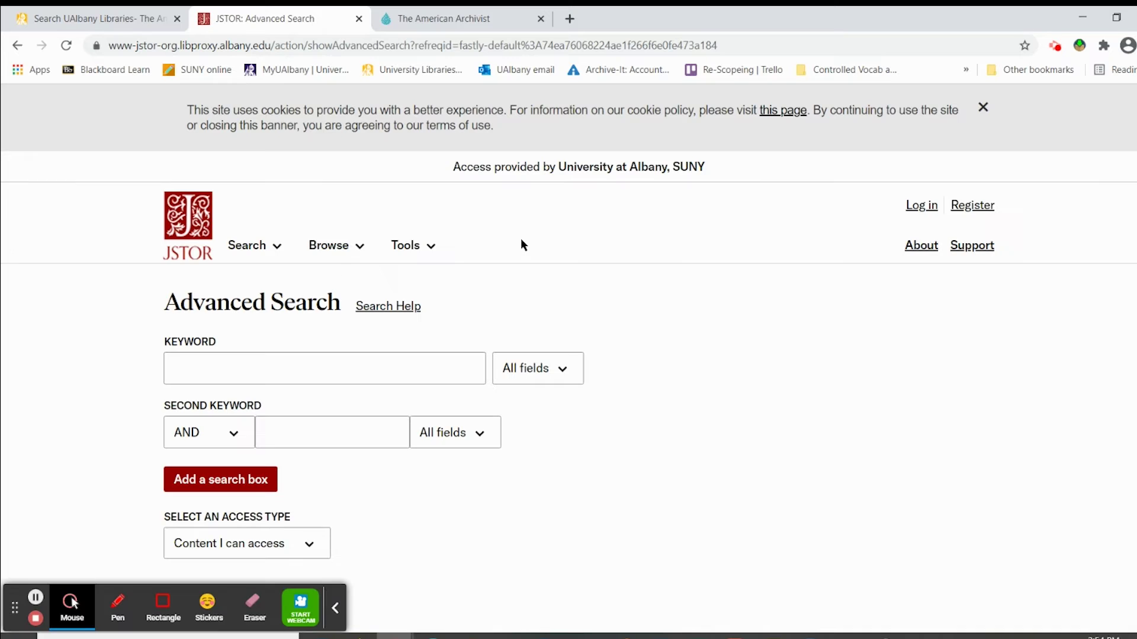
pyautogui.scroll(-1, 268, 332)
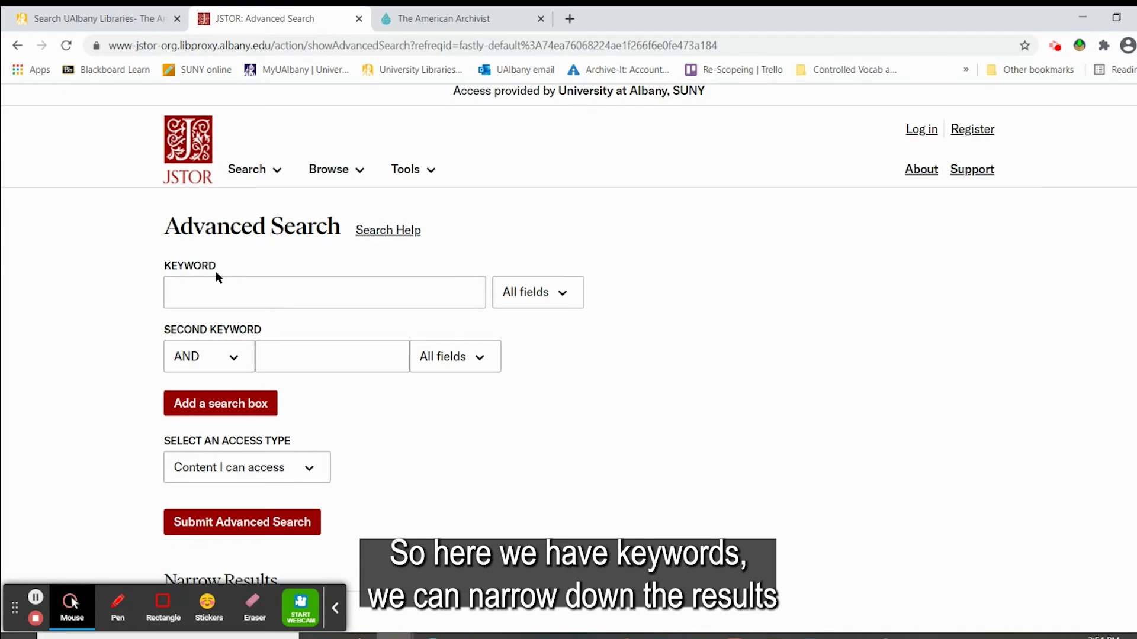
pyautogui.scroll(-6, 228, 311)
pyautogui.scroll(-1, 230, 313)
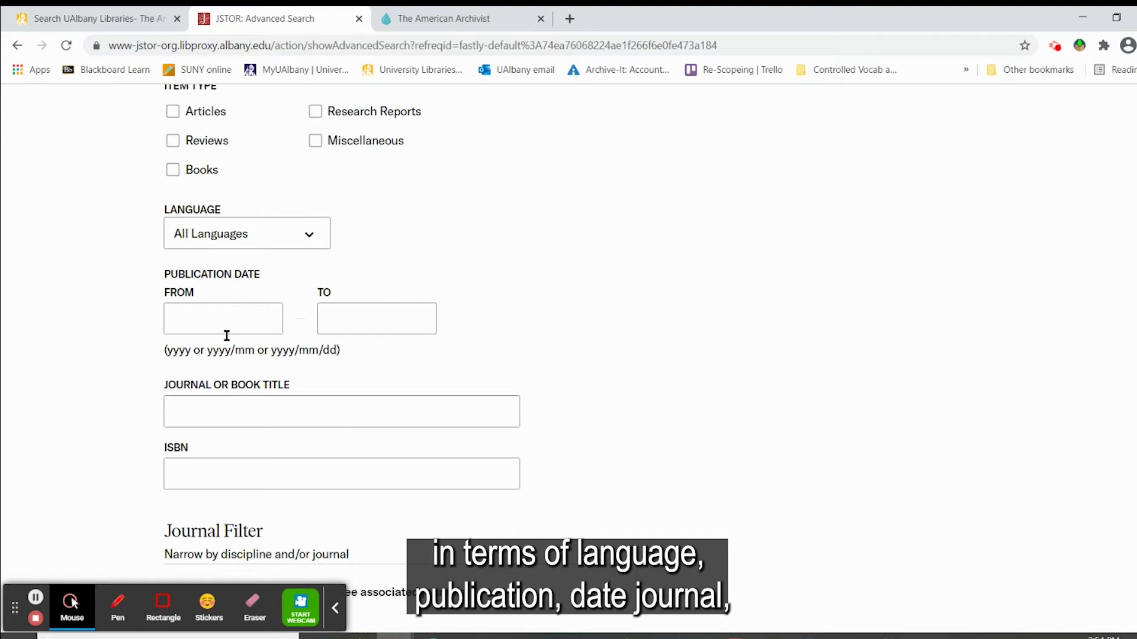
pyautogui.scroll(-1, 225, 367)
pyautogui.scroll(1, 213, 309)
pyautogui.scroll(10, 584, 385)
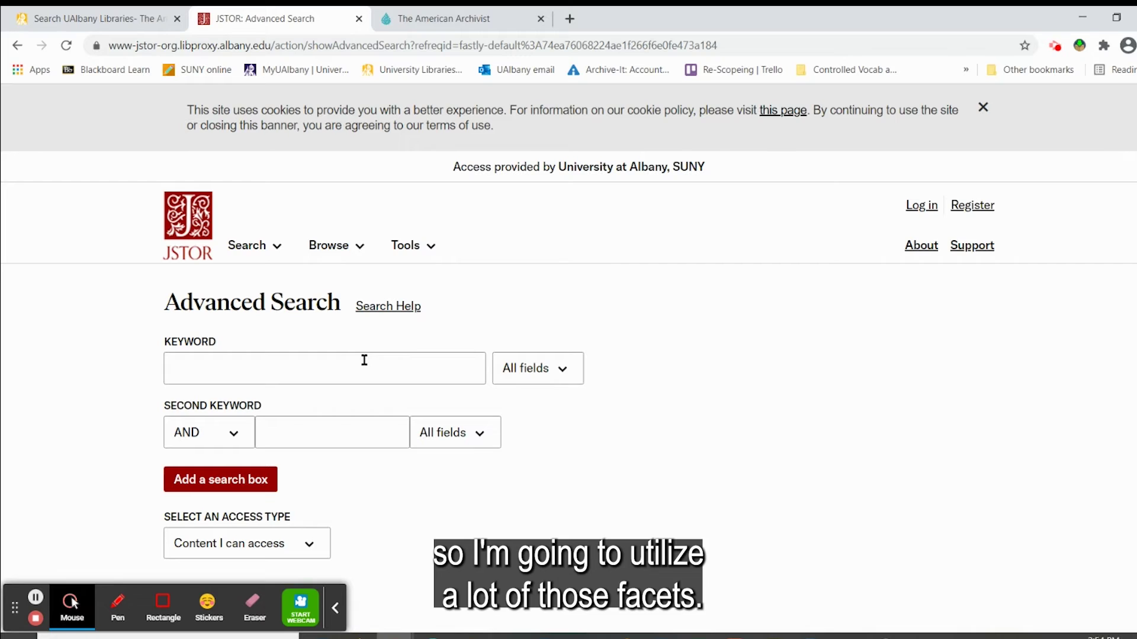
# Step: Enter the article author's full name as the first keyword and restrict it to the Author field
pyautogui.click(364, 360)
pyautogui.write("James O'Toole")
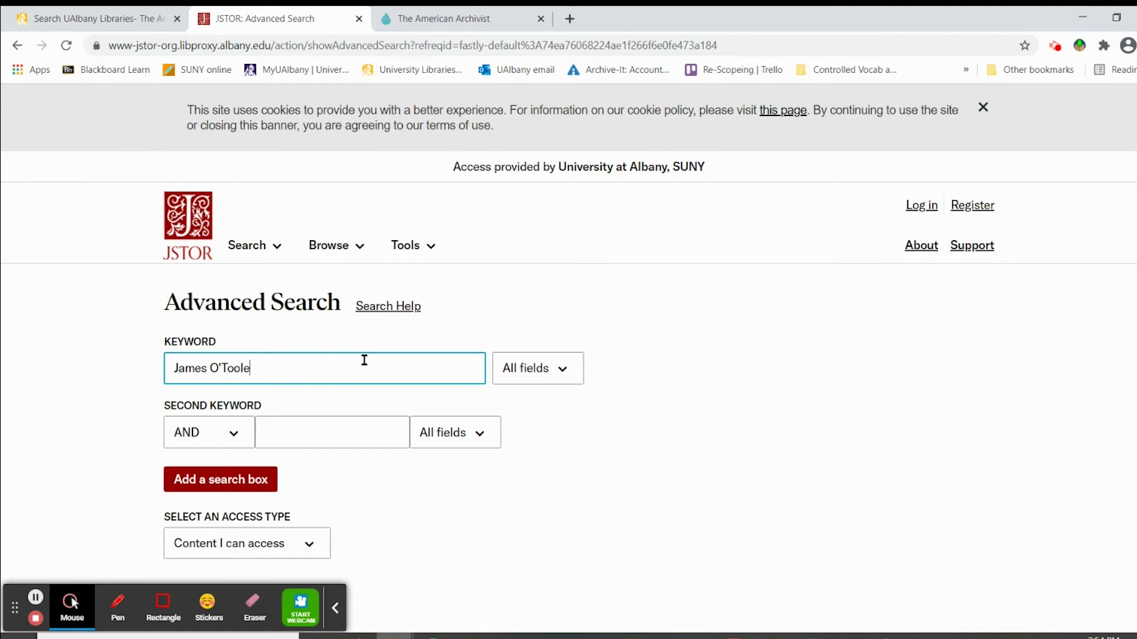
pyautogui.click(561, 372)
pyautogui.click(539, 421)
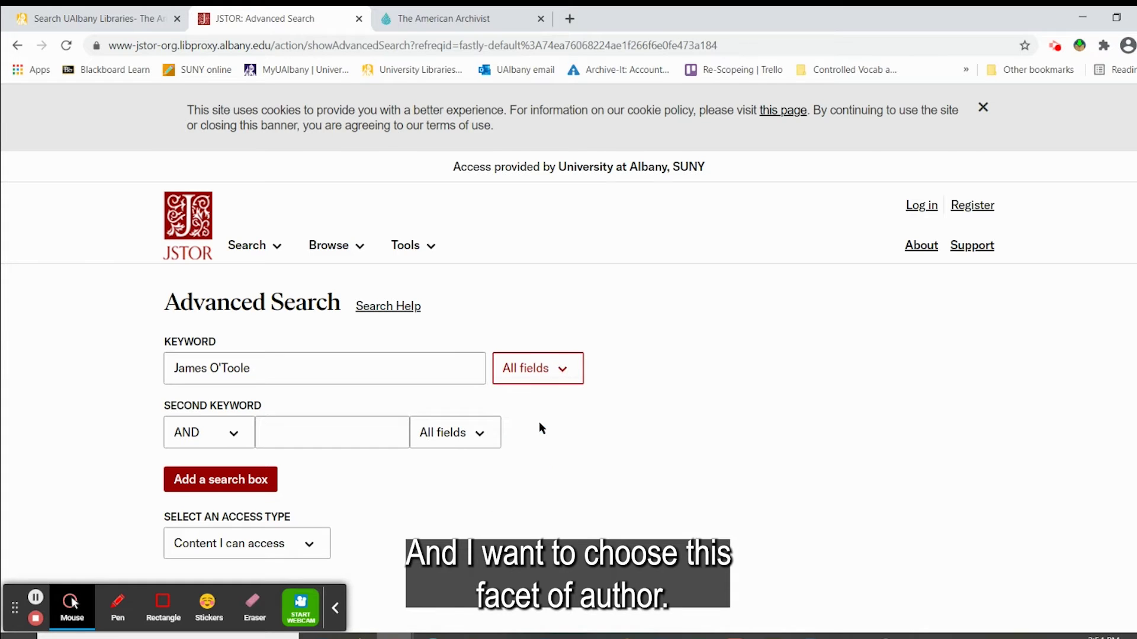
# Step: Enter "On the idea" as the second keyword in Item Title and set the access type to "Content I can access"
pyautogui.click(342, 433)
pyautogui.write('On the idea')
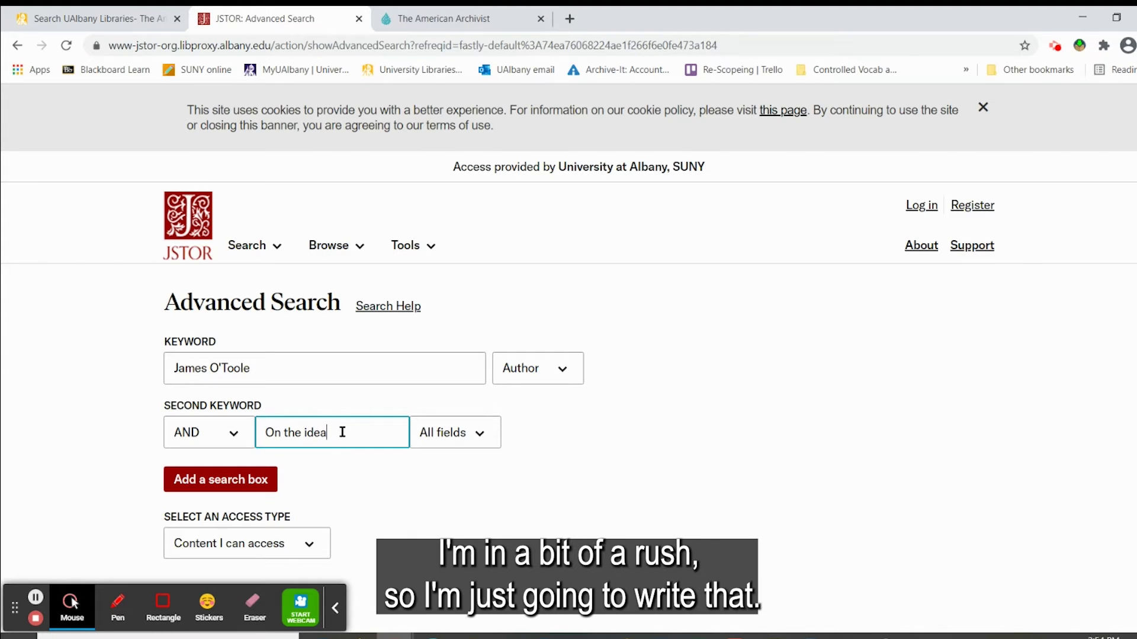
pyautogui.click(467, 432)
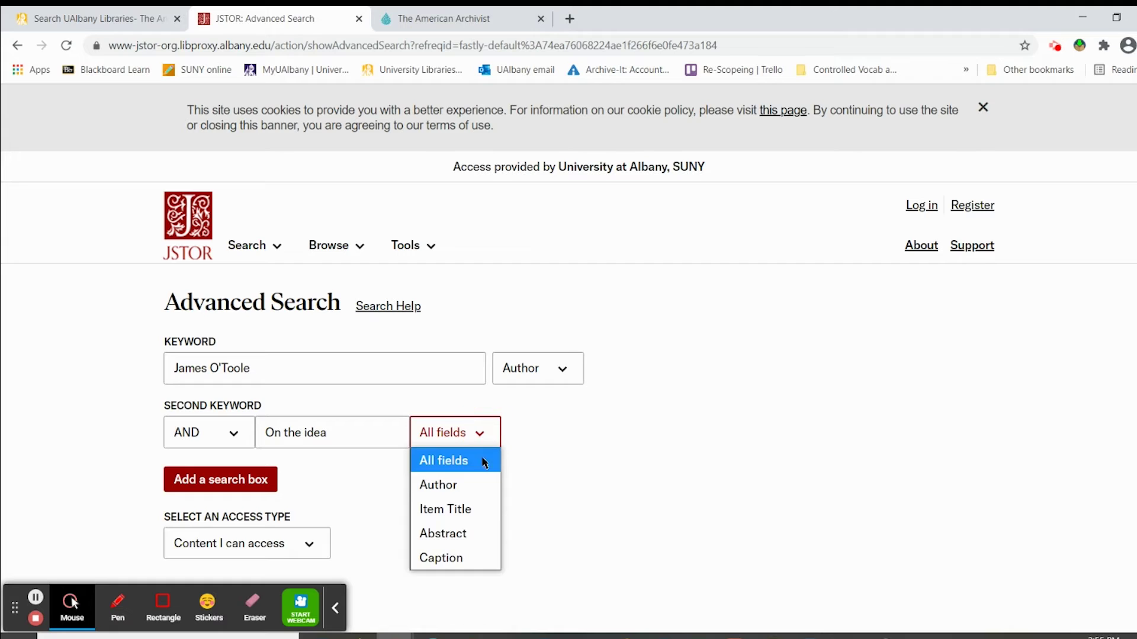
pyautogui.click(464, 503)
pyautogui.scroll(-3, 632, 447)
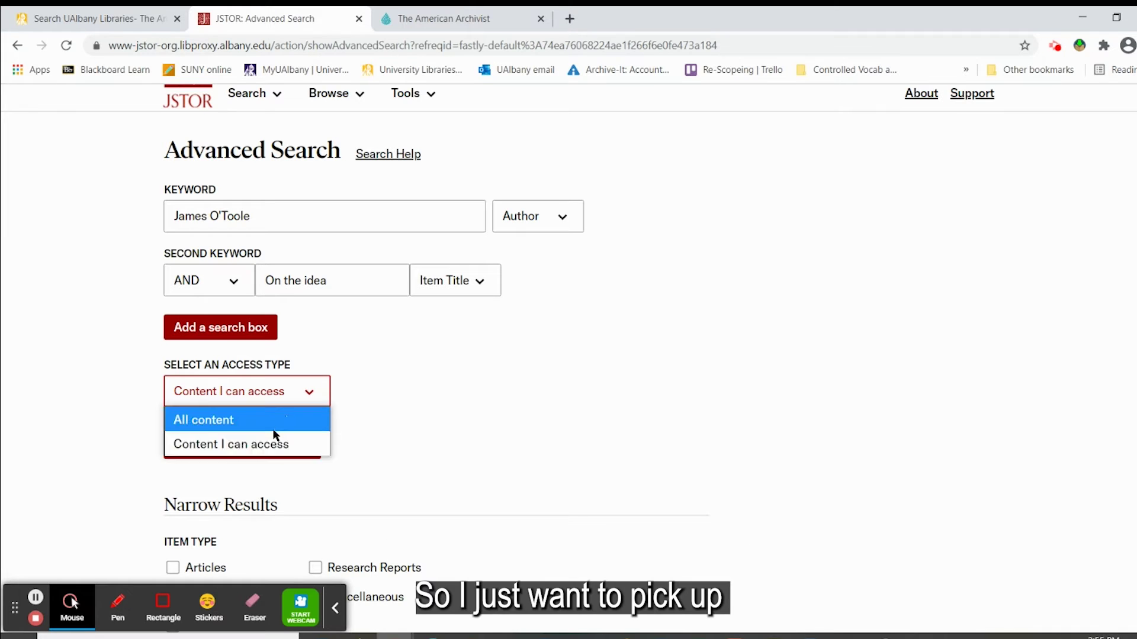
pyautogui.click(284, 444)
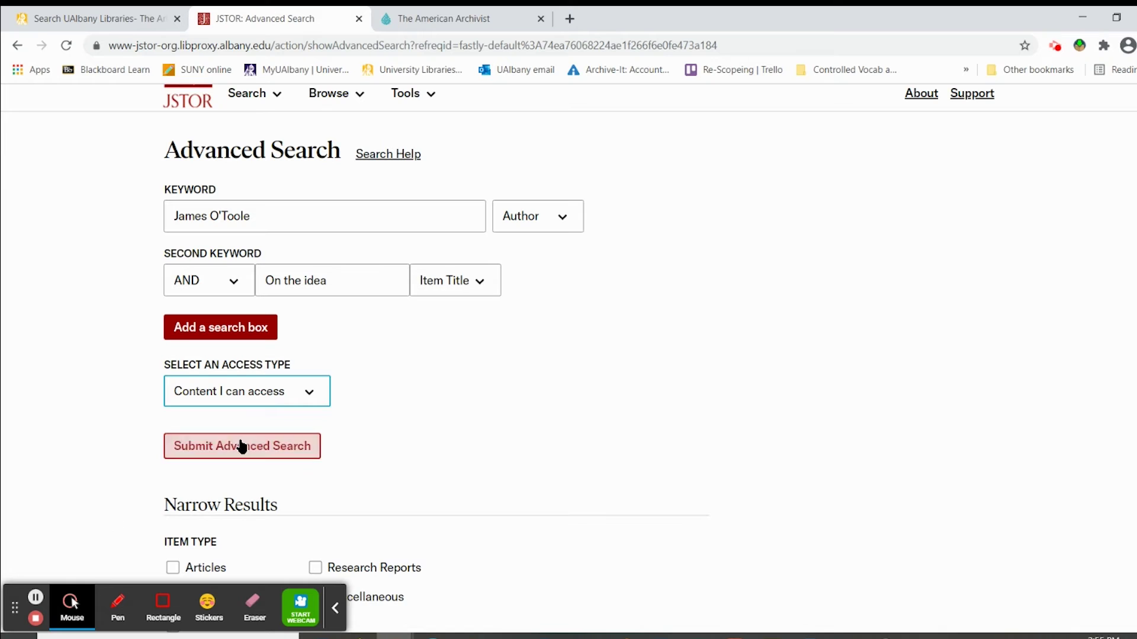
pyautogui.click(178, 447)
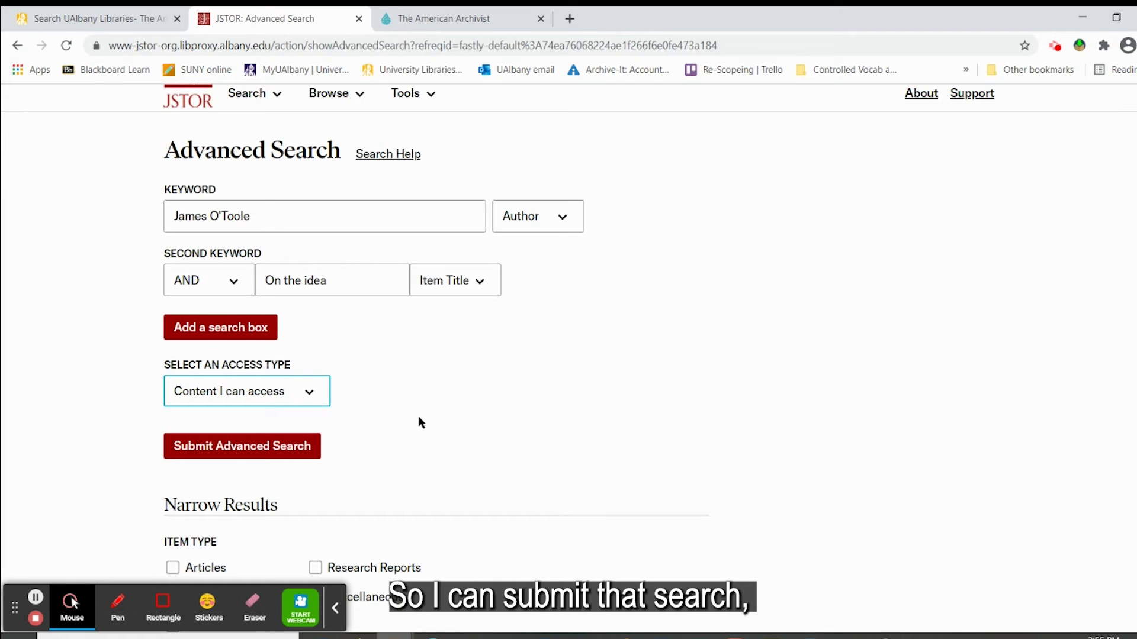
# Step: Narrow the results to the Articles item type and the English language
pyautogui.scroll(-2, 418, 422)
pyautogui.scroll(-1, 420, 422)
pyautogui.click(172, 340)
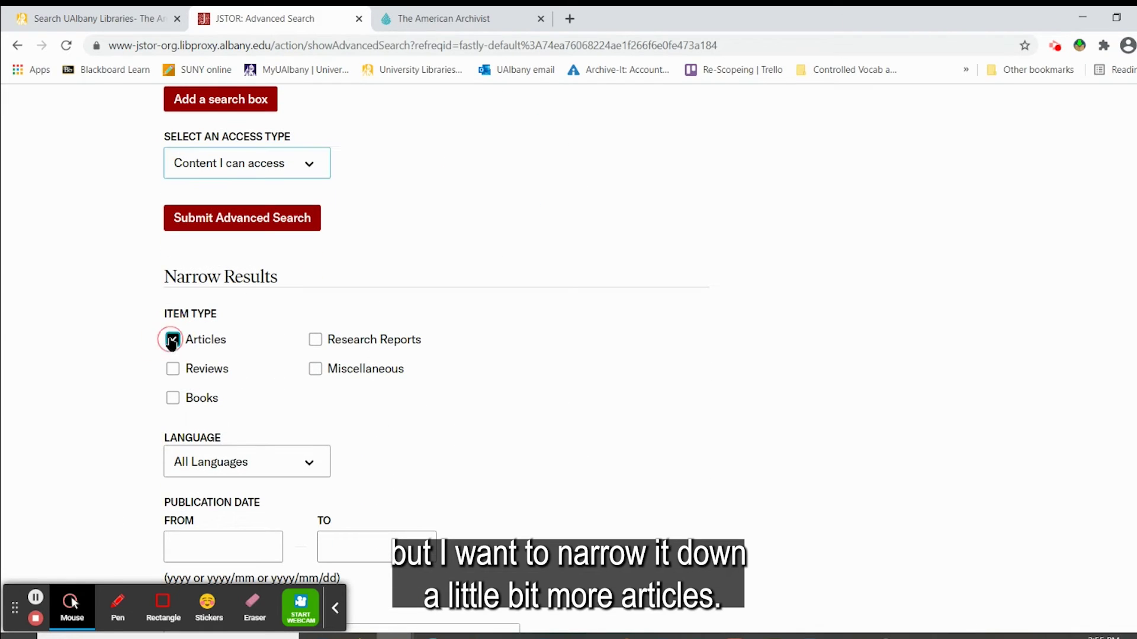
pyautogui.scroll(-2, 260, 349)
pyautogui.click(285, 327)
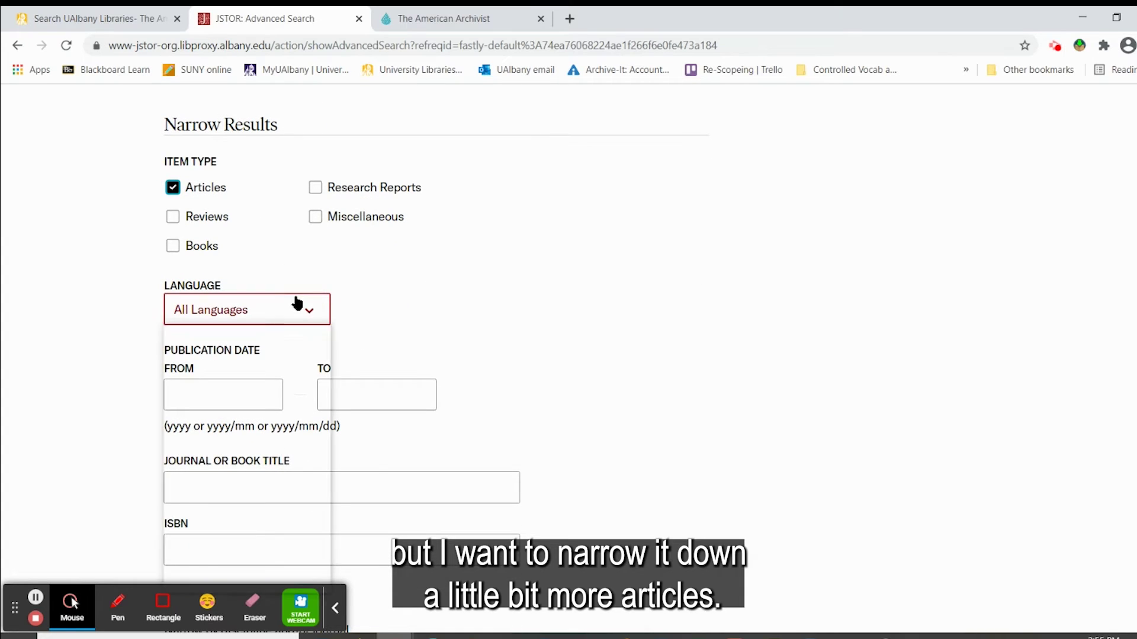
pyautogui.click(256, 363)
# Step: Limit the publication date range from 1989 to 1989
pyautogui.click(209, 401)
pyautogui.write('1989')
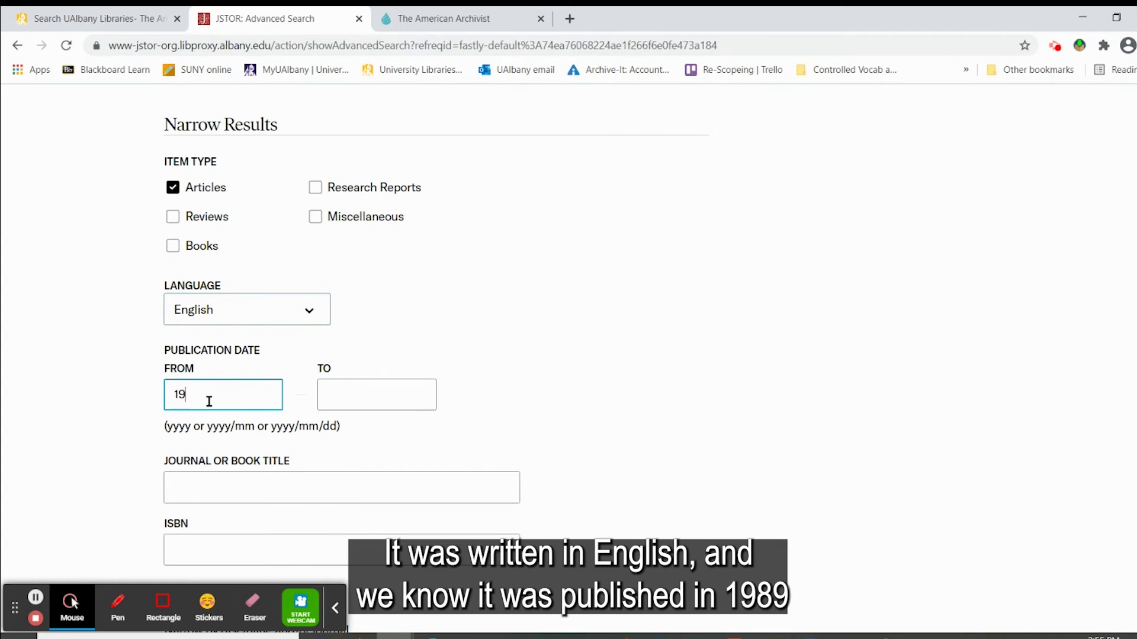
pyautogui.click(353, 403)
pyautogui.write('1989')
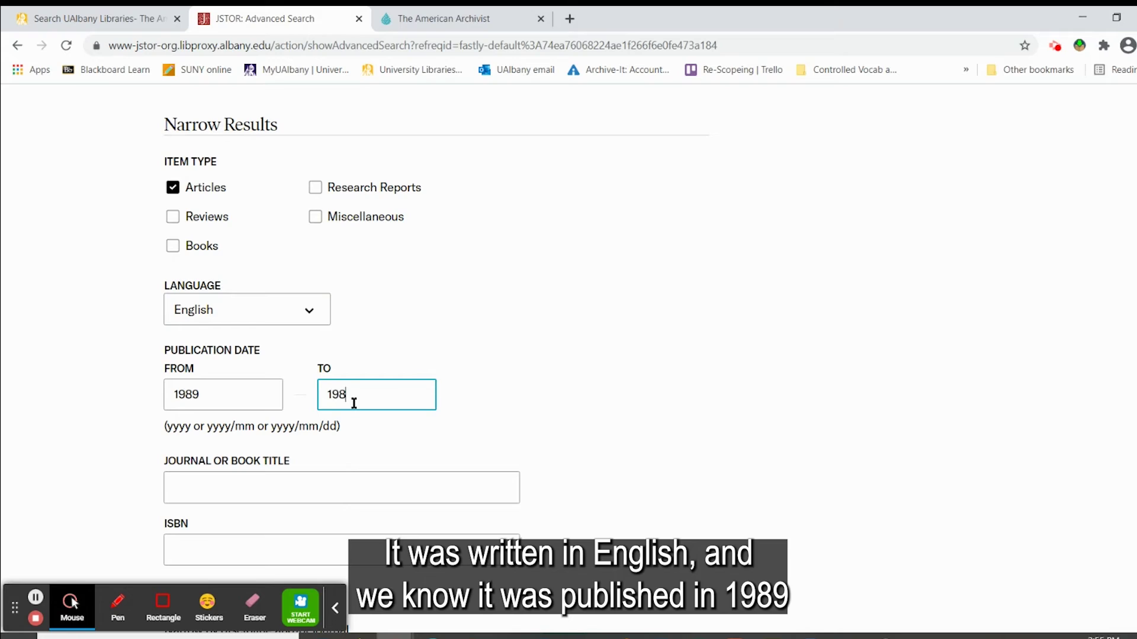
# Step: Set the journal title to "The American Archivist", look over the discipline filters, and submit the advanced search
pyautogui.click(317, 486)
pyautogui.write('The American Ar')
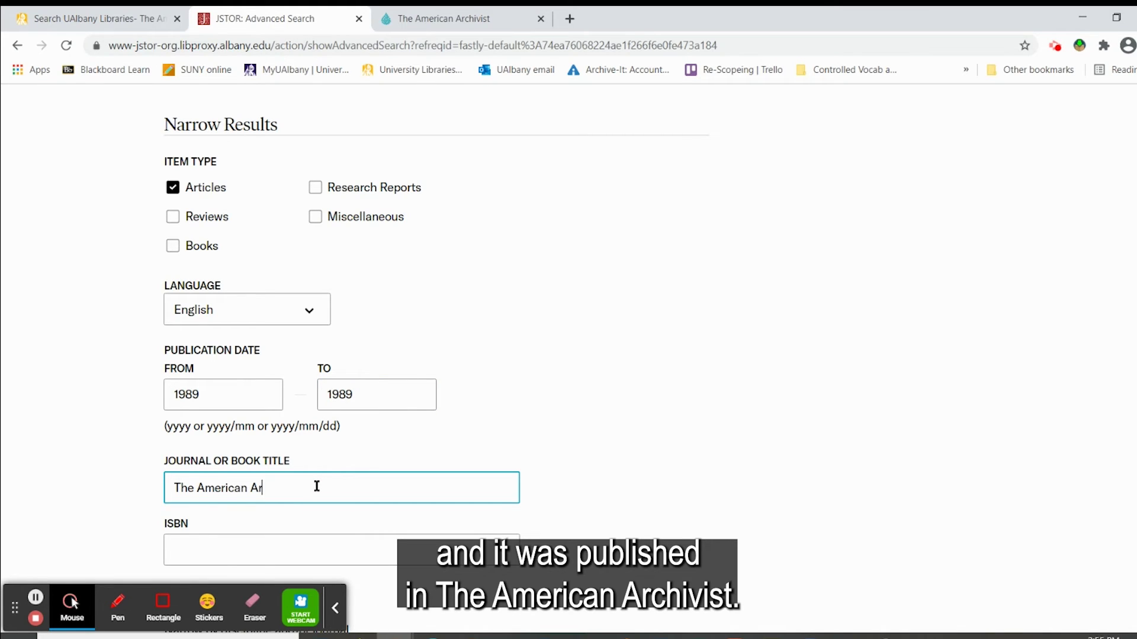
pyautogui.write('chv')
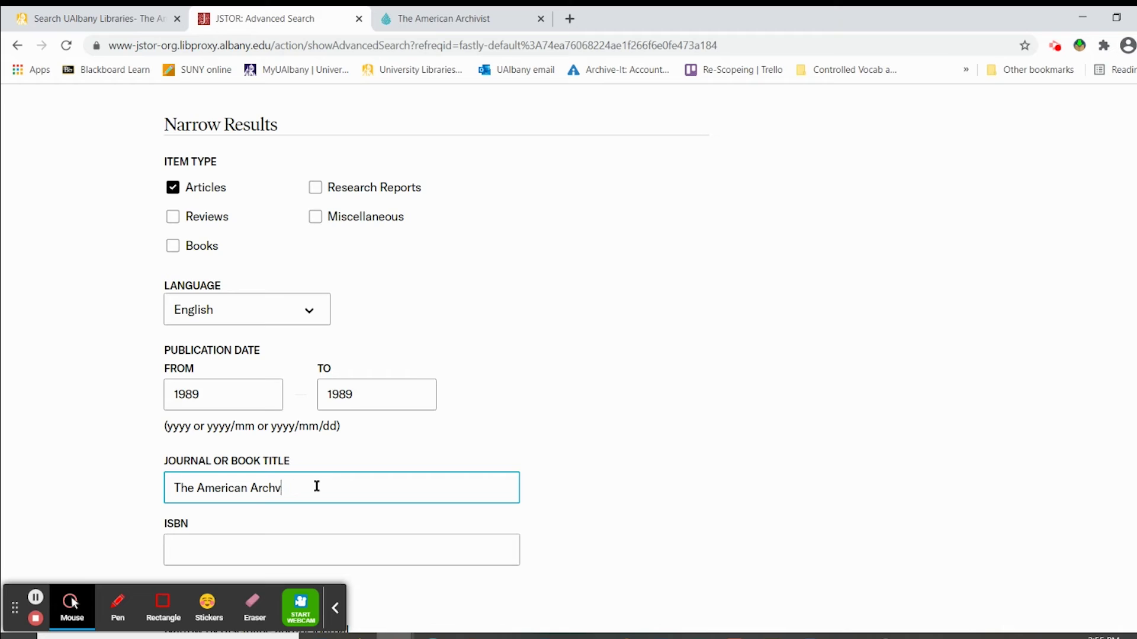
pyautogui.write('ihivist')
pyautogui.scroll(-8, 652, 452)
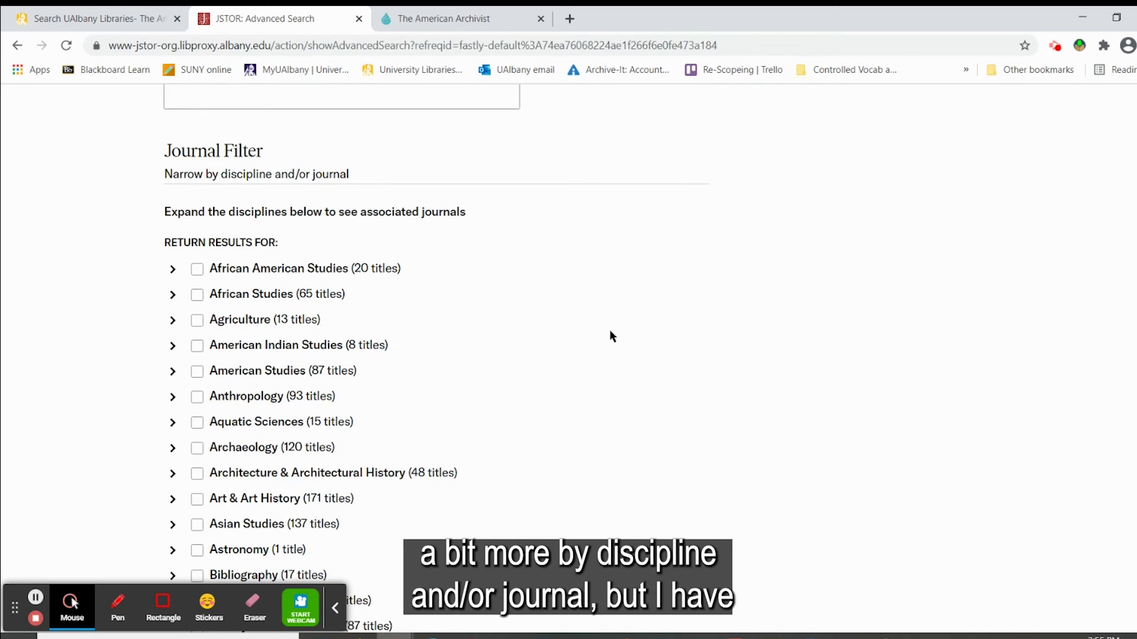
pyautogui.scroll(-15, 694, 376)
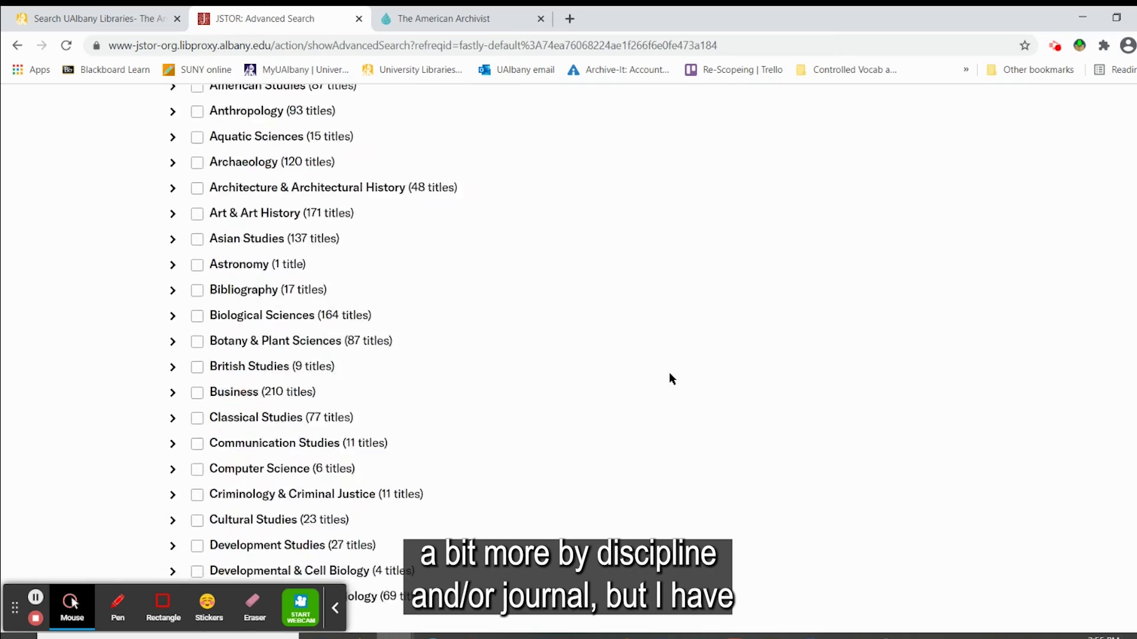
pyautogui.scroll(-15, 498, 450)
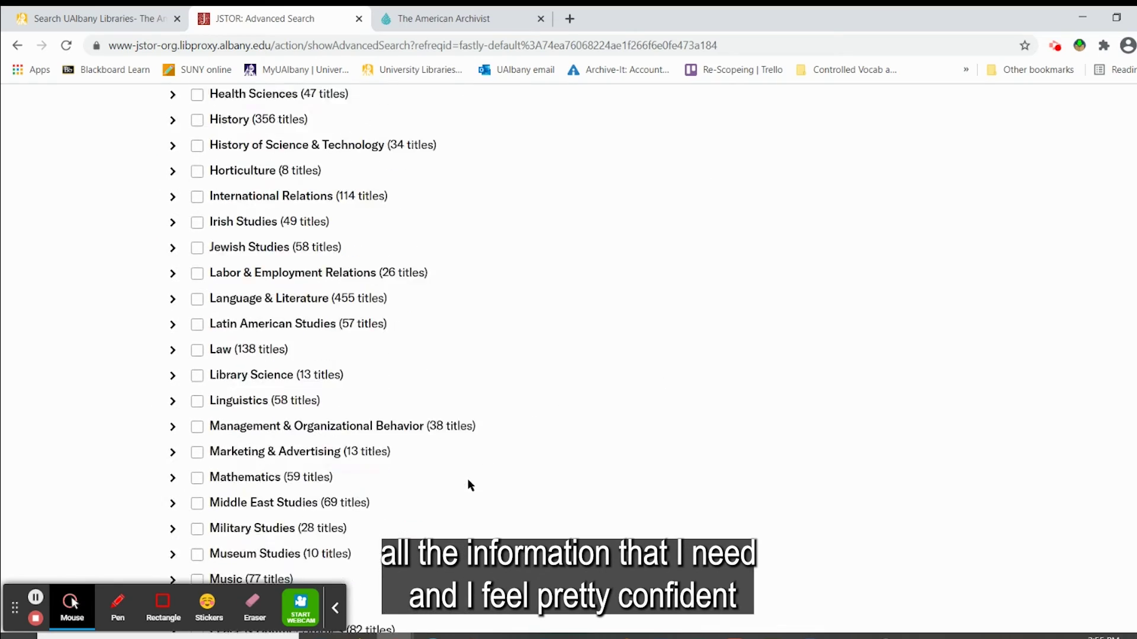
pyautogui.click(244, 441)
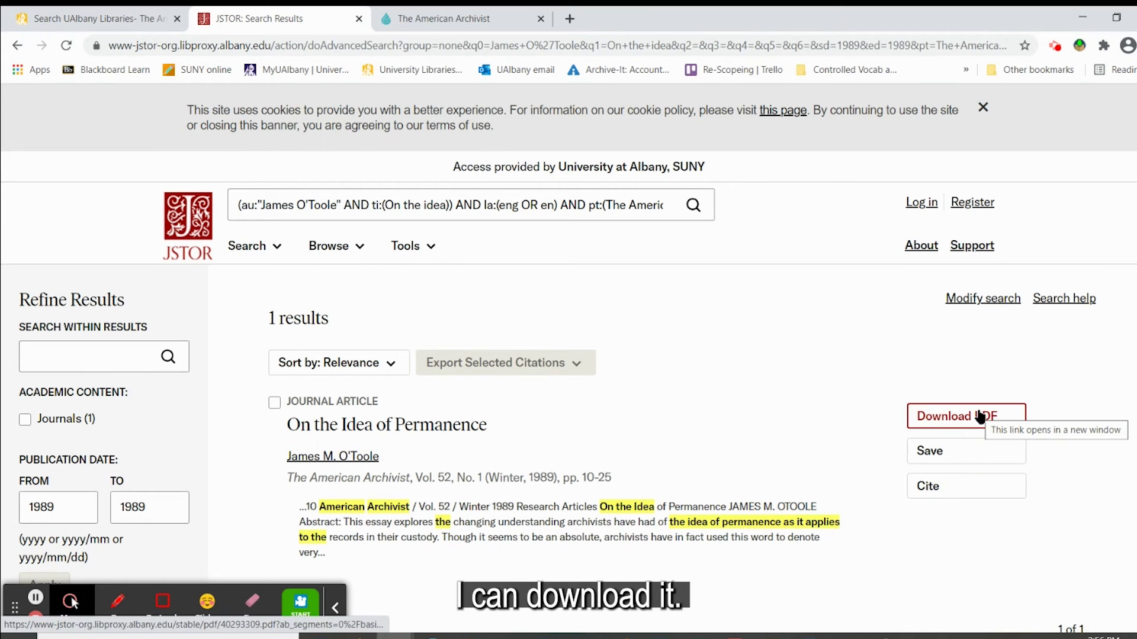
# Step: Open the citation options for "On the Idea of Permanence", copy the APA citation, review the export formats, and close the dialog
pyautogui.click(980, 496)
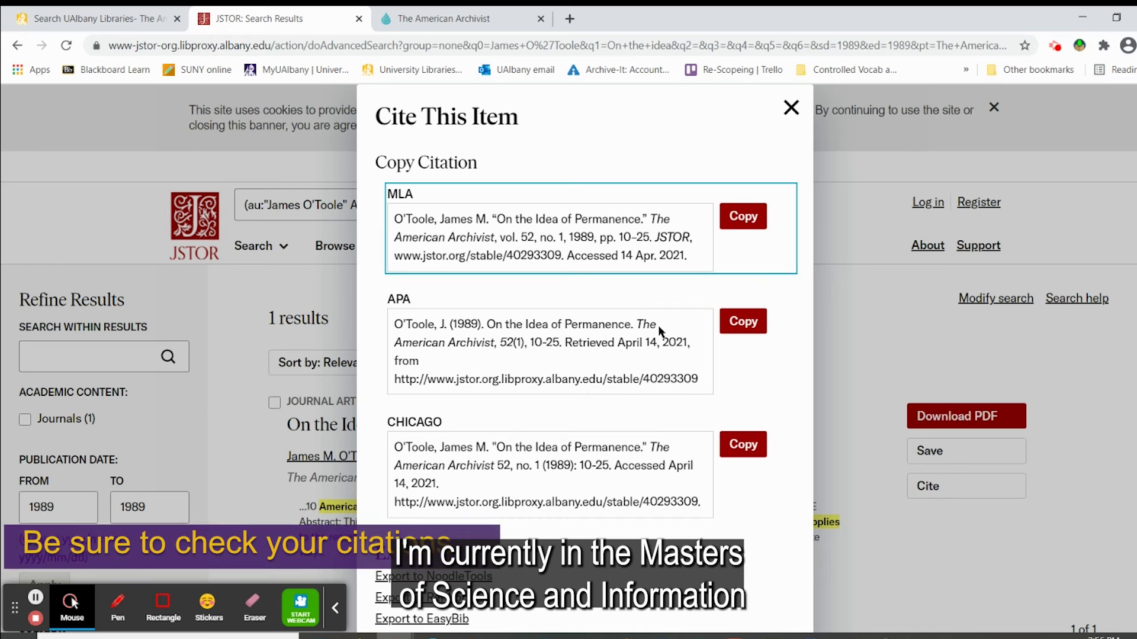
pyautogui.click(731, 324)
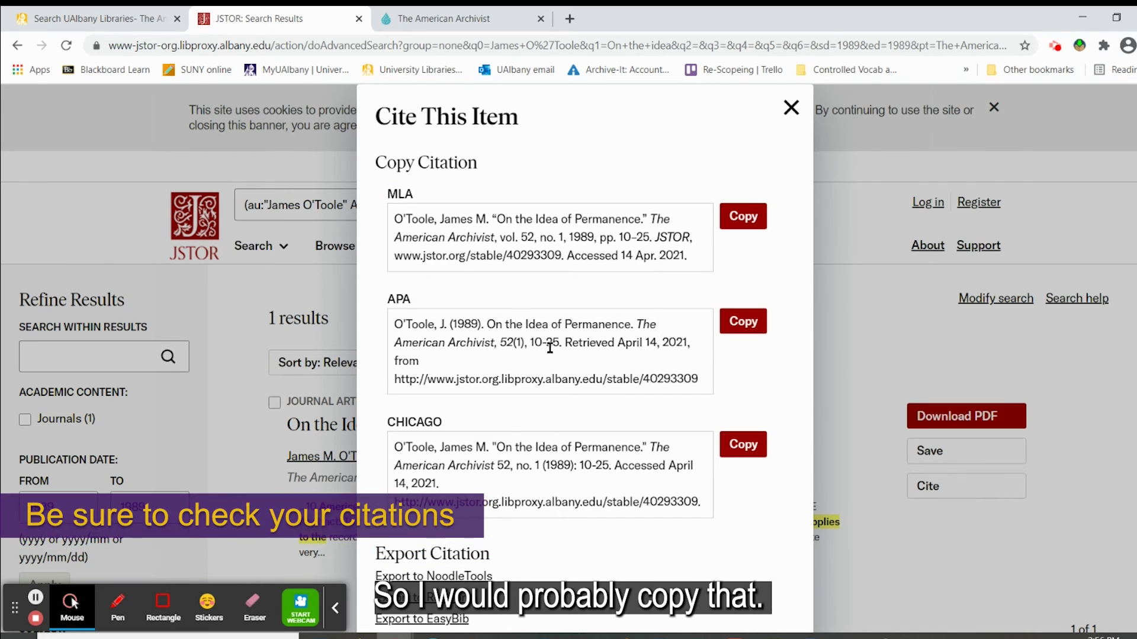
pyautogui.scroll(-2, 568, 485)
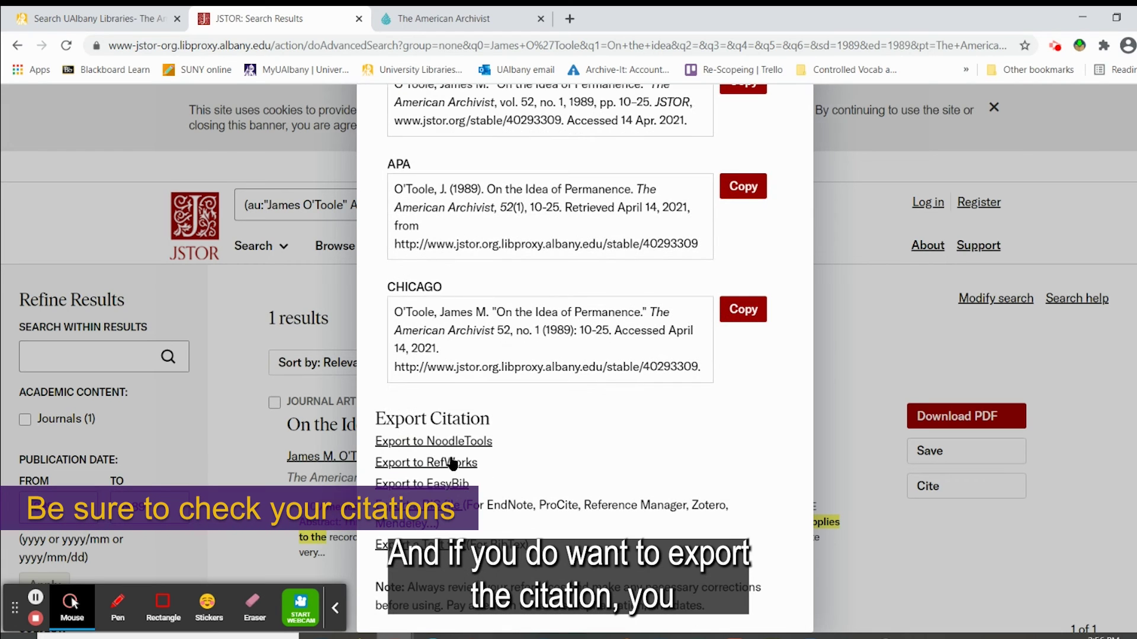
pyautogui.scroll(3, 719, 239)
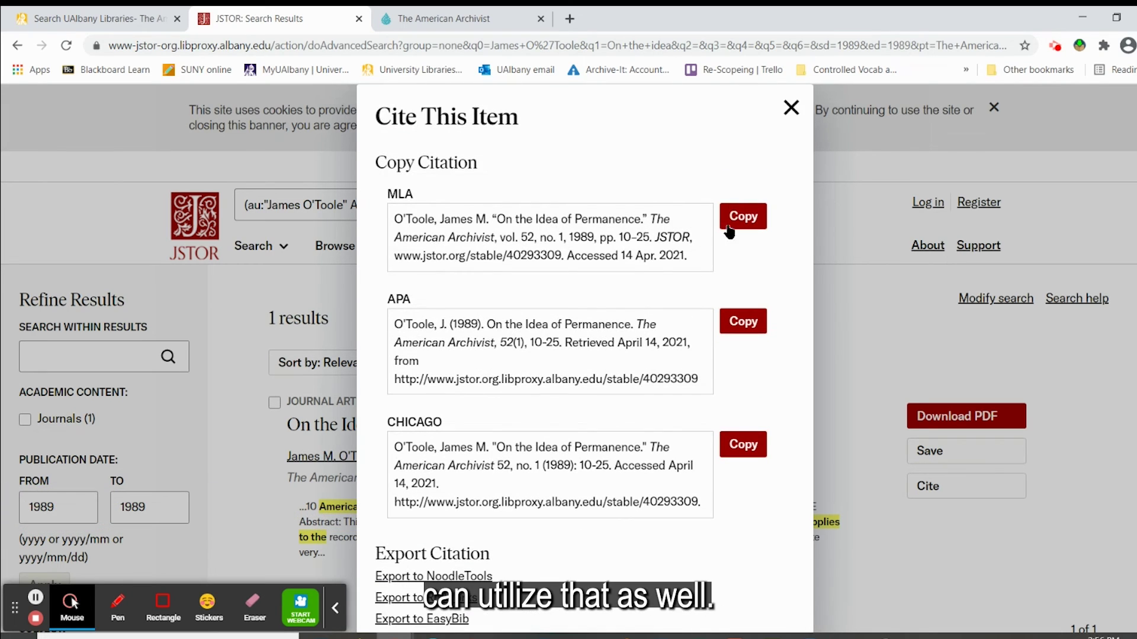
pyautogui.click(788, 109)
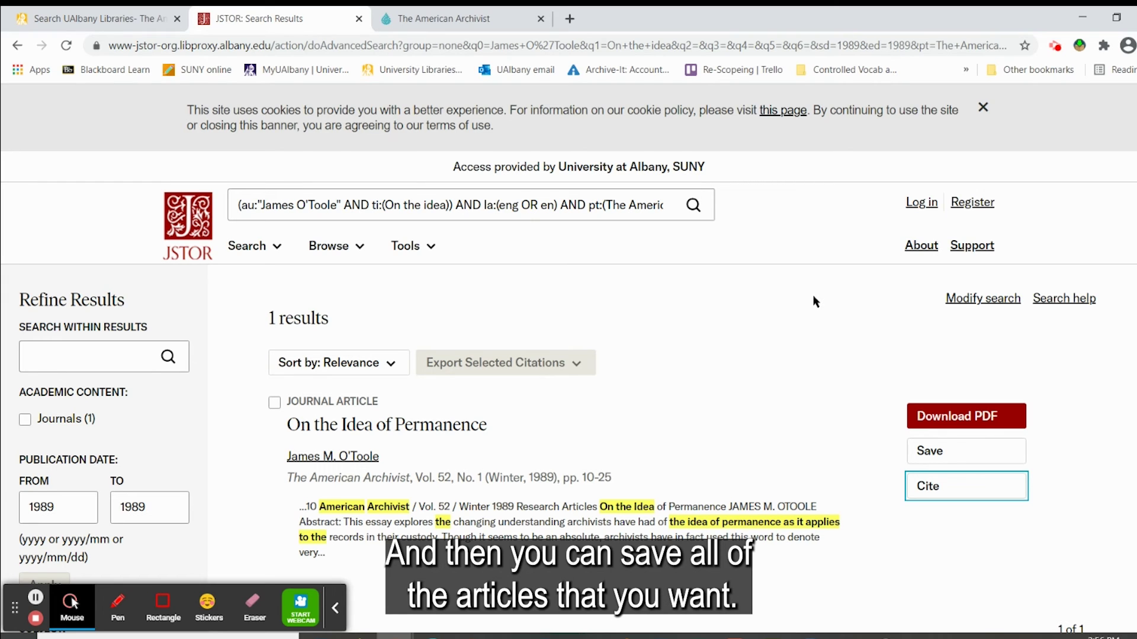
# Step: Try to save the selected article to the JSTOR workspace and return to the search results
pyautogui.click(274, 403)
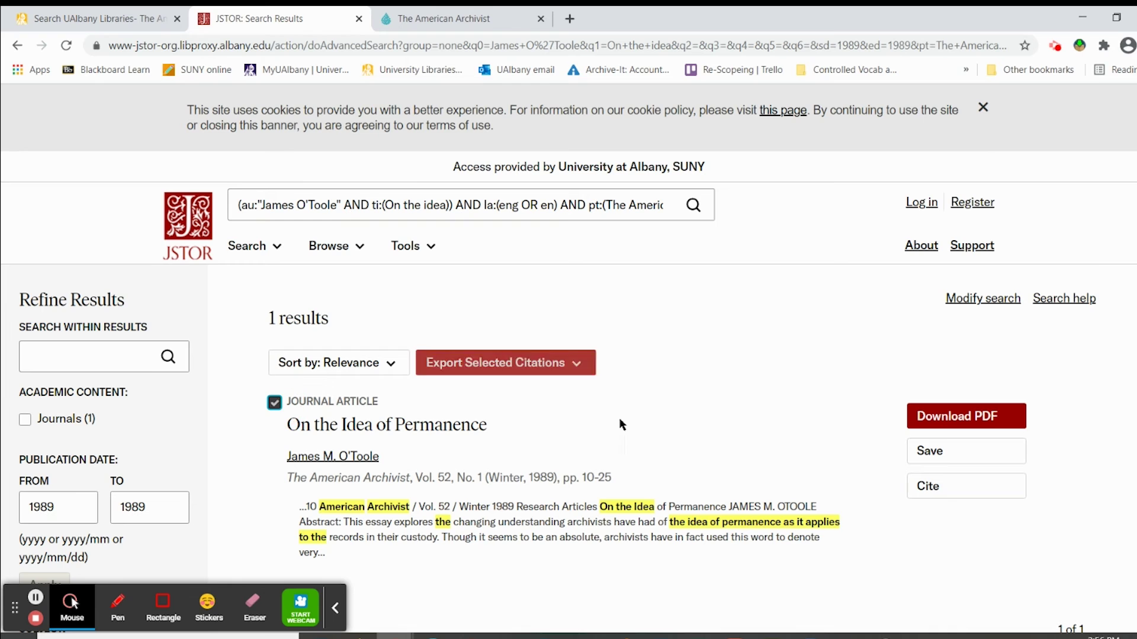
pyautogui.click(959, 451)
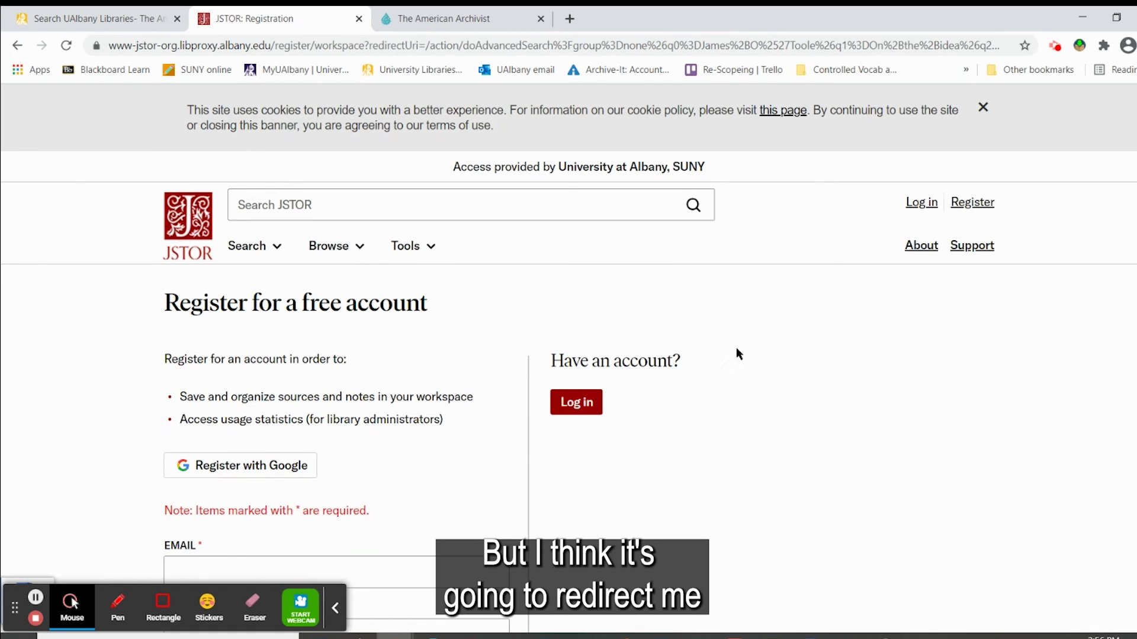
pyautogui.click(17, 47)
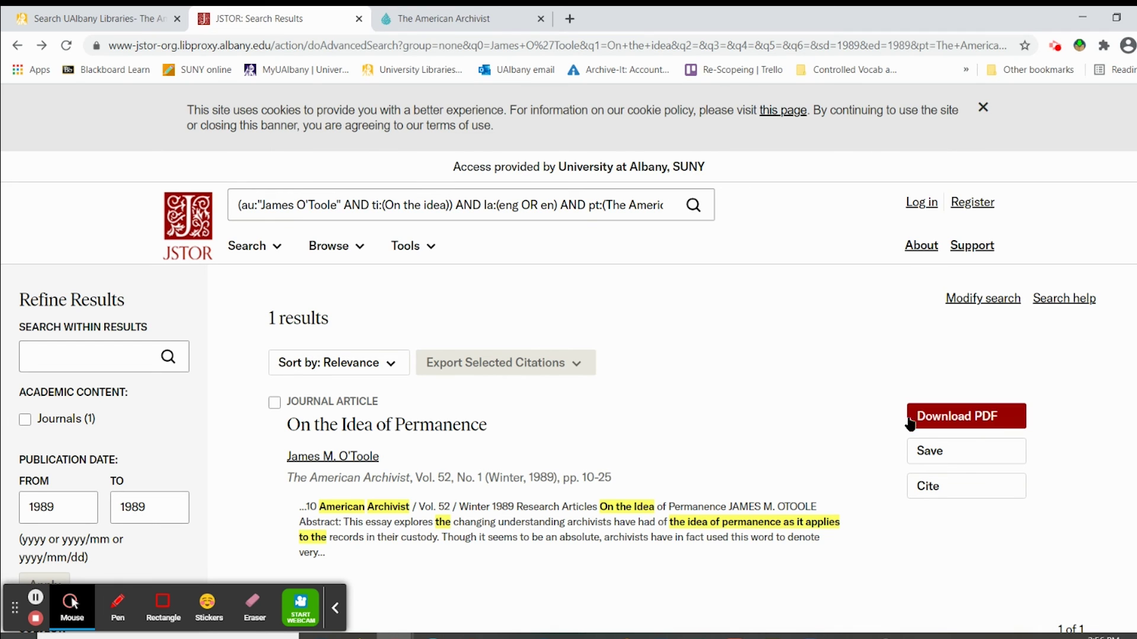
# Step: Open the PDF of "On the Idea of Permanence", accepting JSTOR's terms and conditions, and view its cover page
pyautogui.click(957, 422)
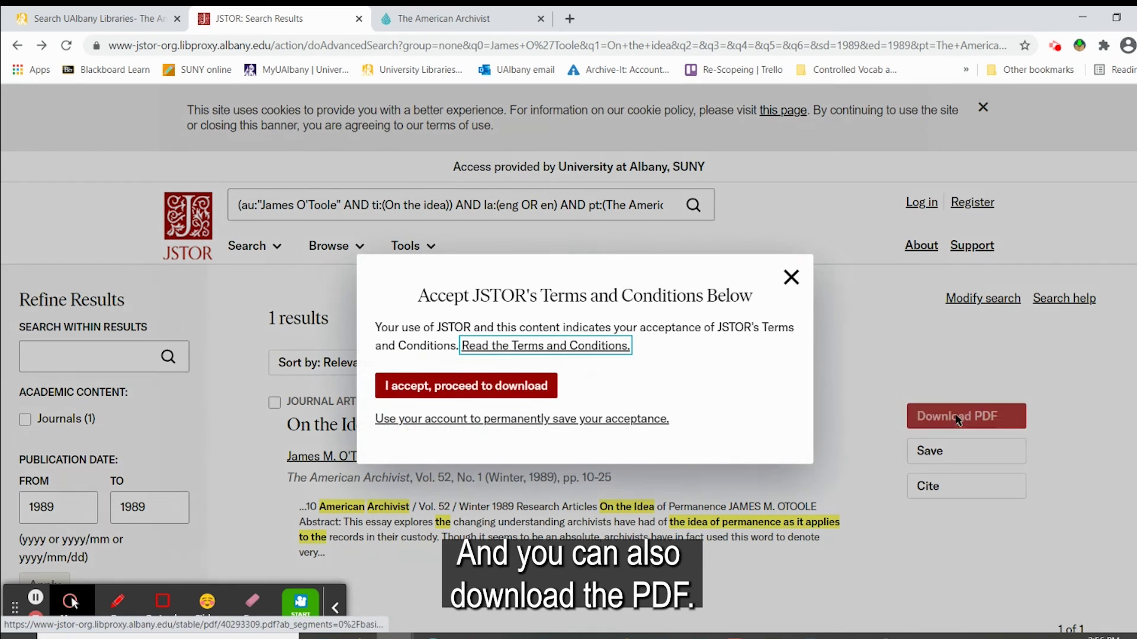
pyautogui.click(482, 386)
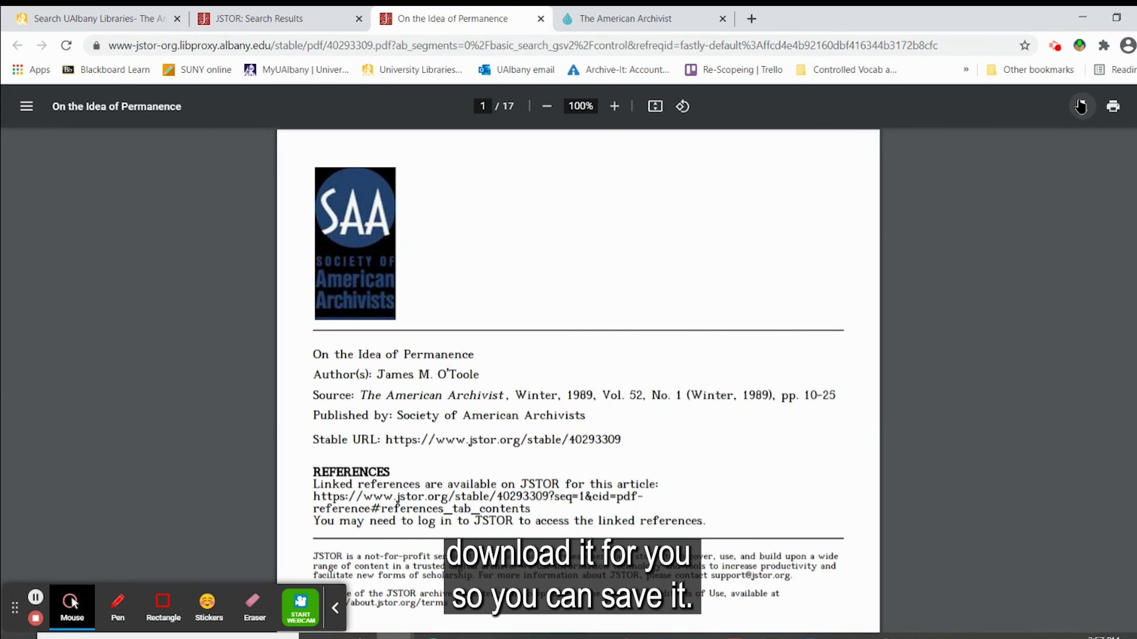
pyautogui.scroll(-2, 814, 299)
pyautogui.scroll(2, 815, 301)
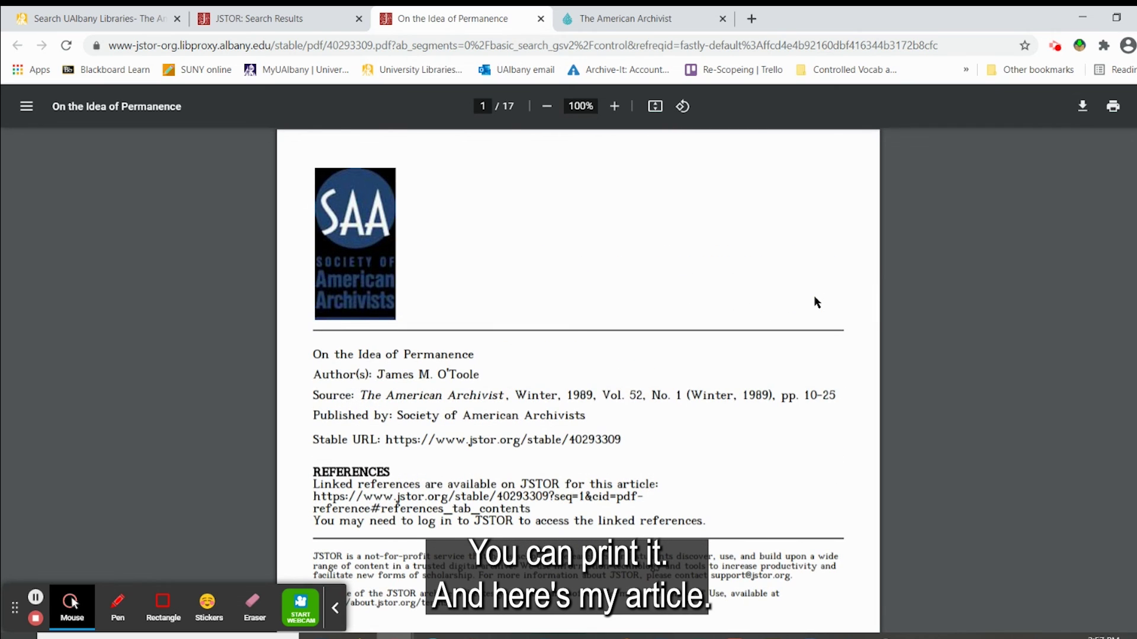
pyautogui.click(335, 608)
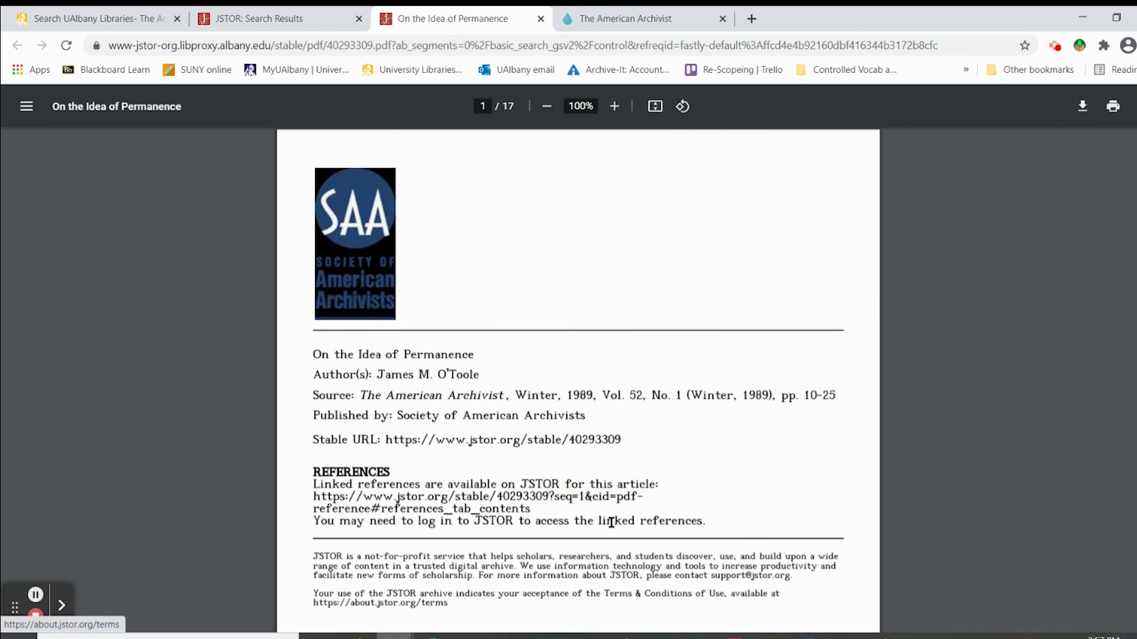